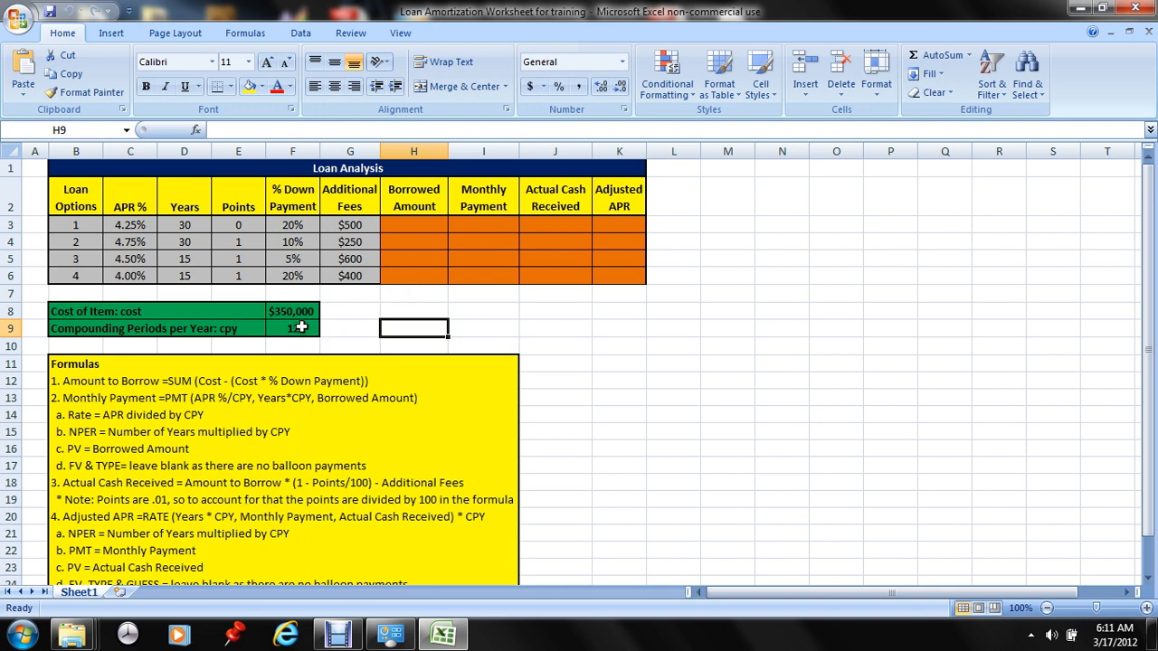
Assign the range name cost to cell F8, which holds the cost of the item
{"action": "left_click", "coordinate": [295, 313]}
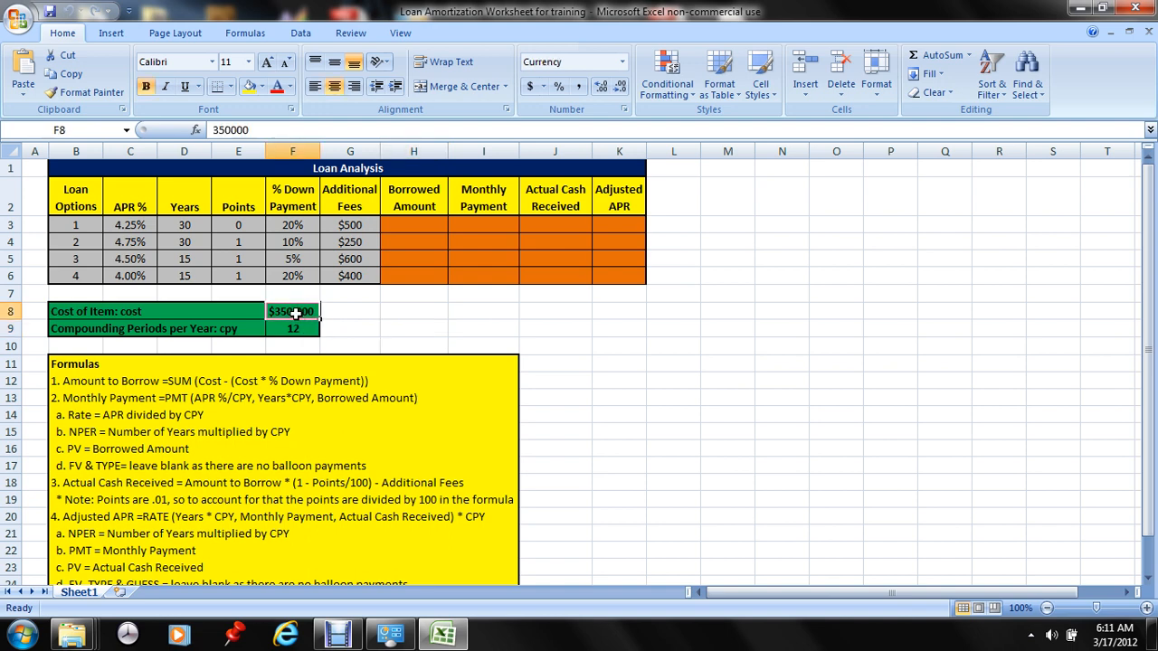
{"action": "left_click", "coordinate": [93, 131]}
{"action": "type", "text": "cost"}
{"action": "key", "text": "Return"}
Assign the range name cpy to cell F9, which holds the compounding periods per year
{"action": "left_click", "coordinate": [291, 327]}
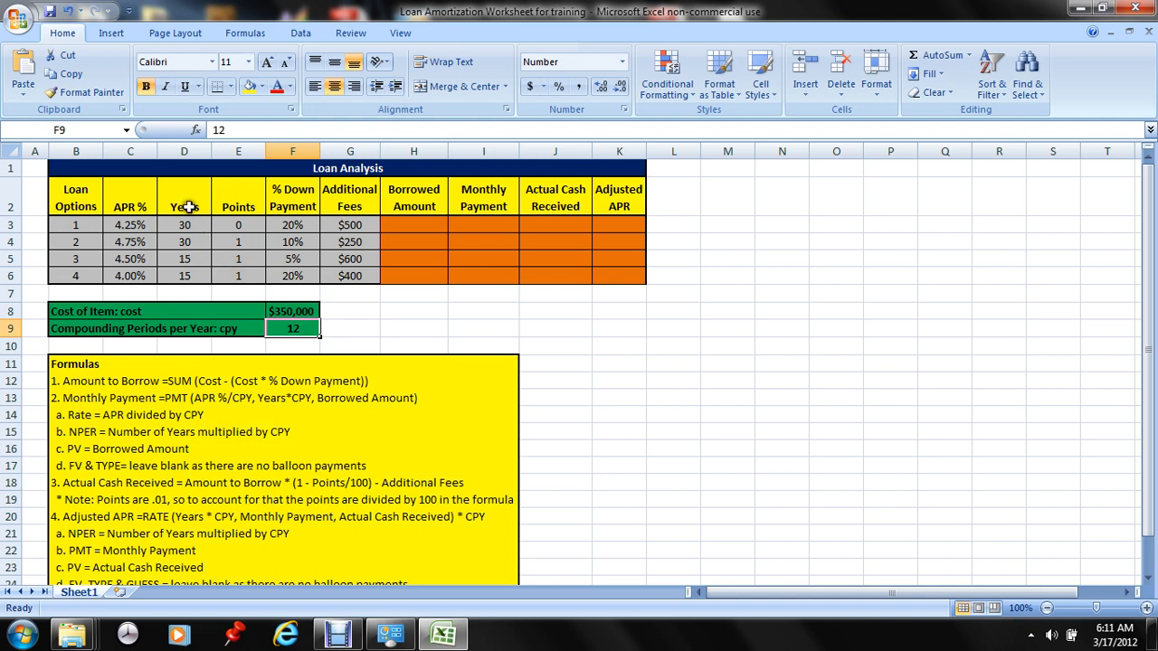
{"action": "left_click", "coordinate": [76, 130]}
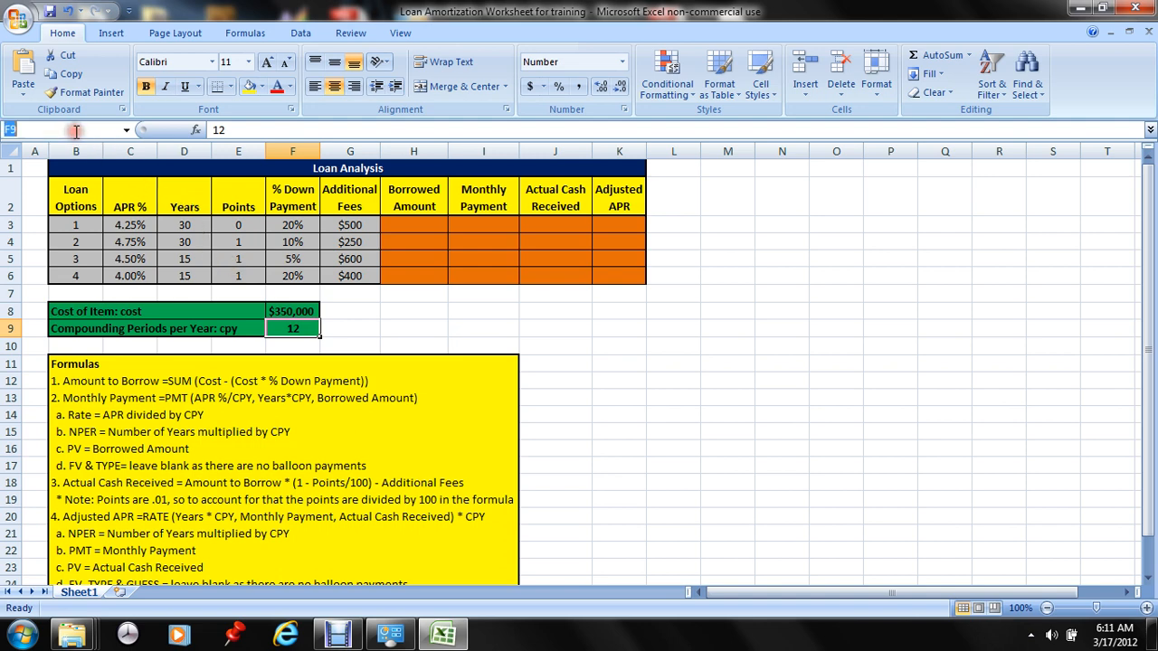
{"action": "type", "text": "cpy"}
{"action": "key", "text": "Return"}
{"action": "left_click", "coordinate": [366, 323]}
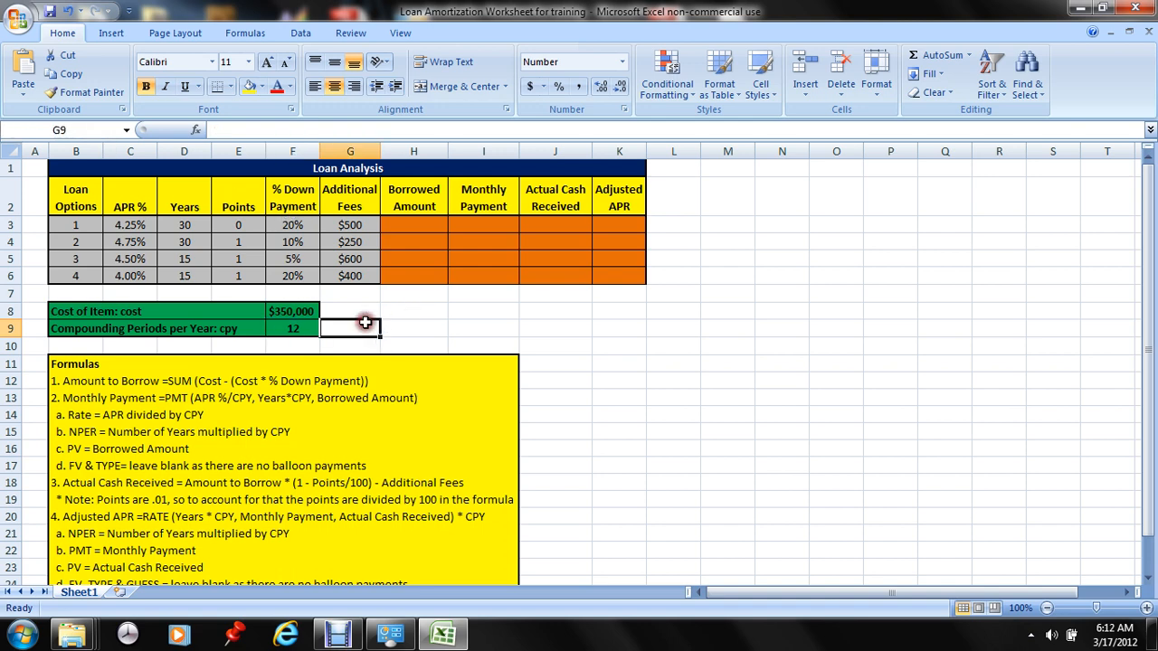
Enter the Borrowed Amount formula =sum(cost - (cost*F3)) in cell H3 for loan option 1
{"action": "left_click", "coordinate": [417, 222]}
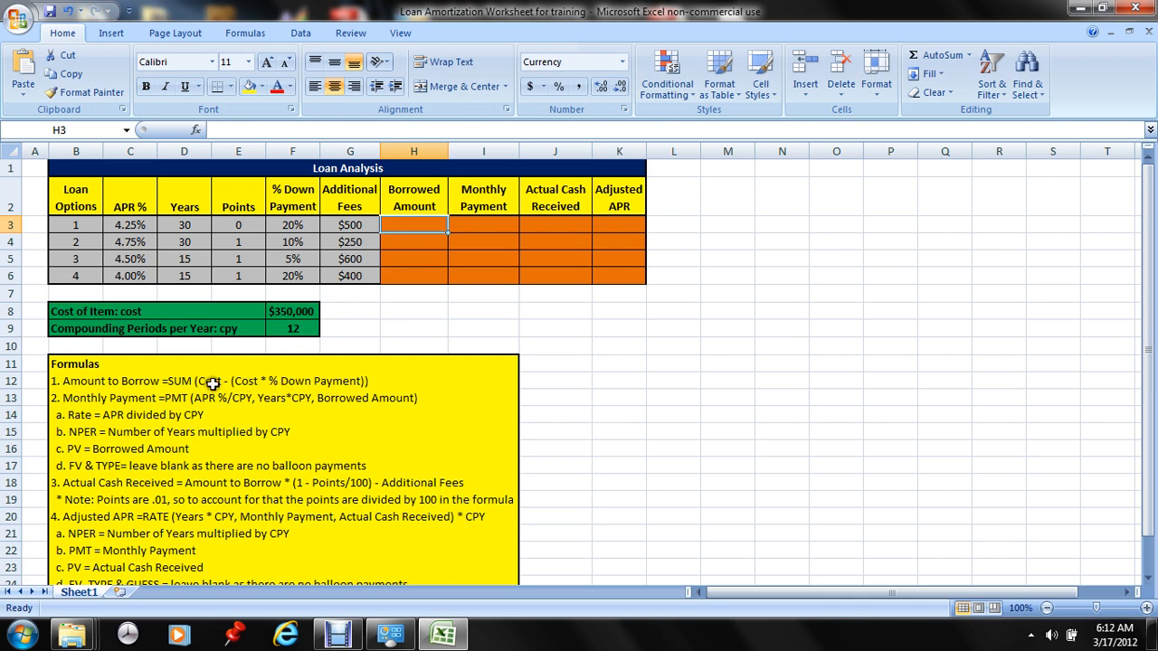
{"action": "left_click", "coordinate": [221, 130]}
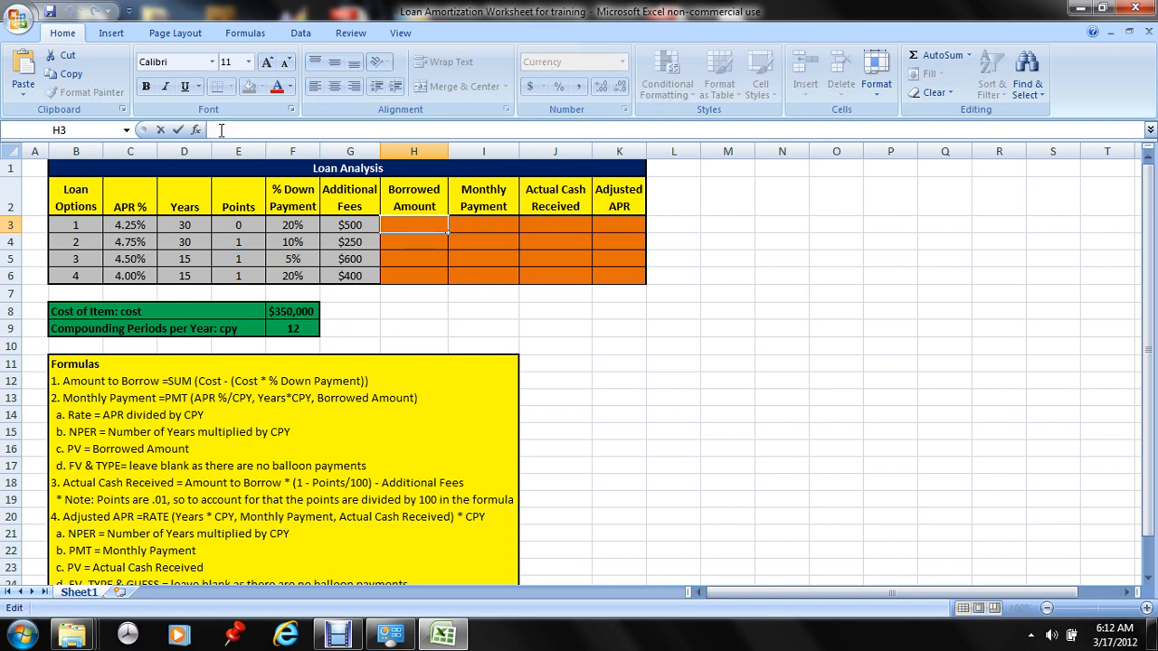
{"action": "type", "text": "="}
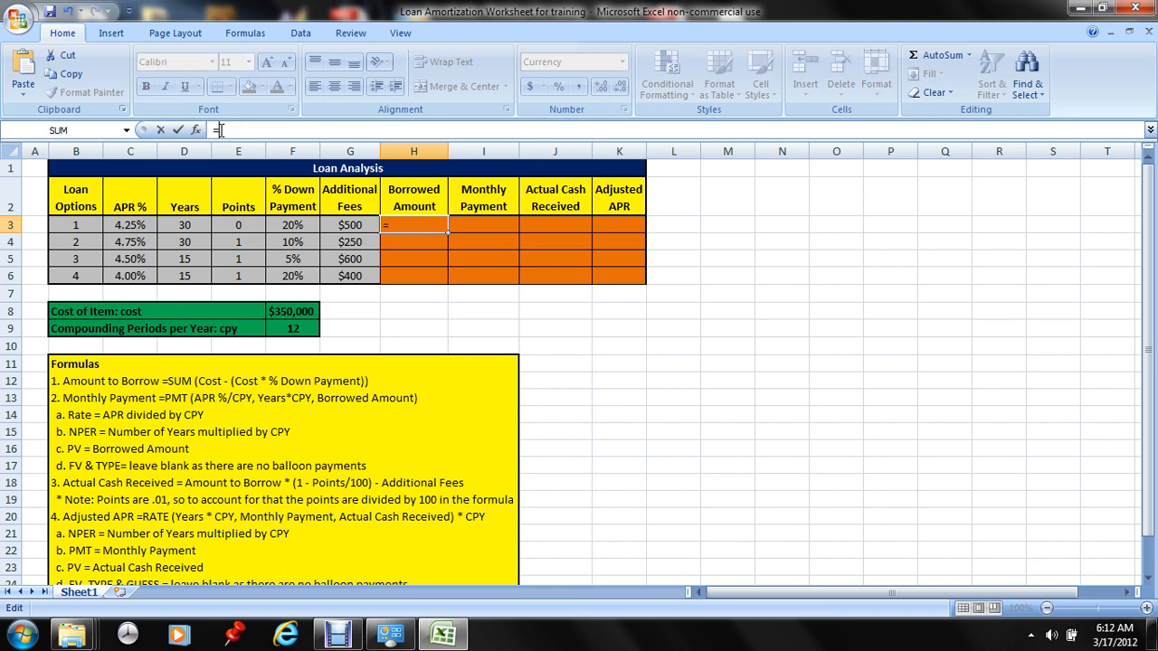
{"action": "type", "text": "sum"}
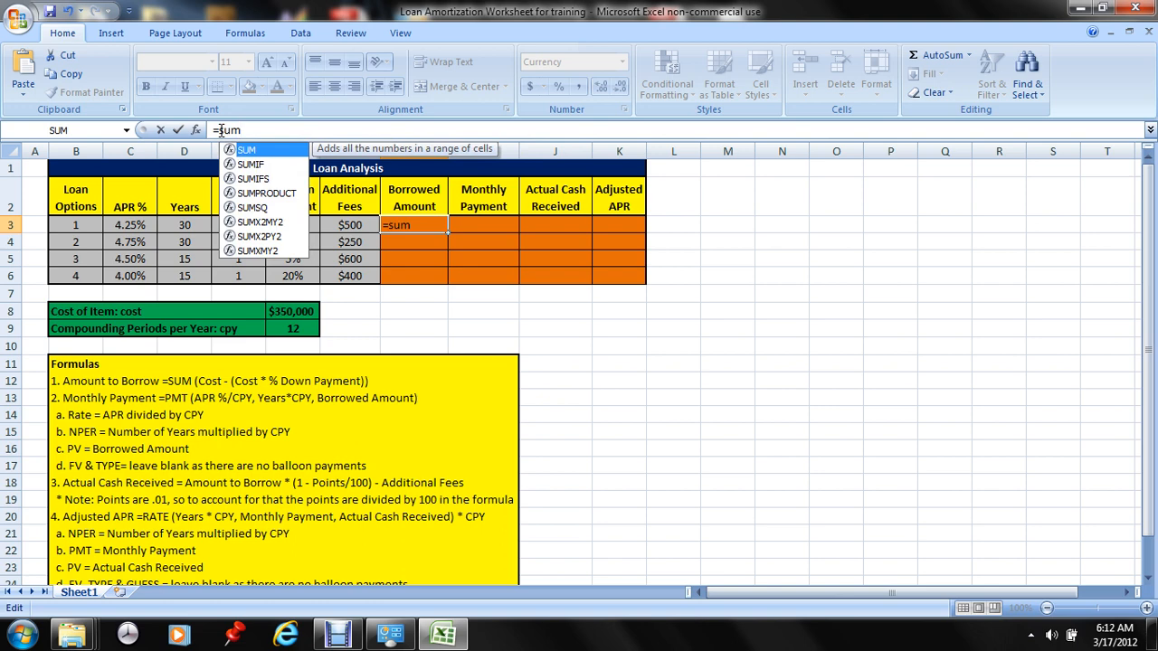
{"action": "type", "text": "("}
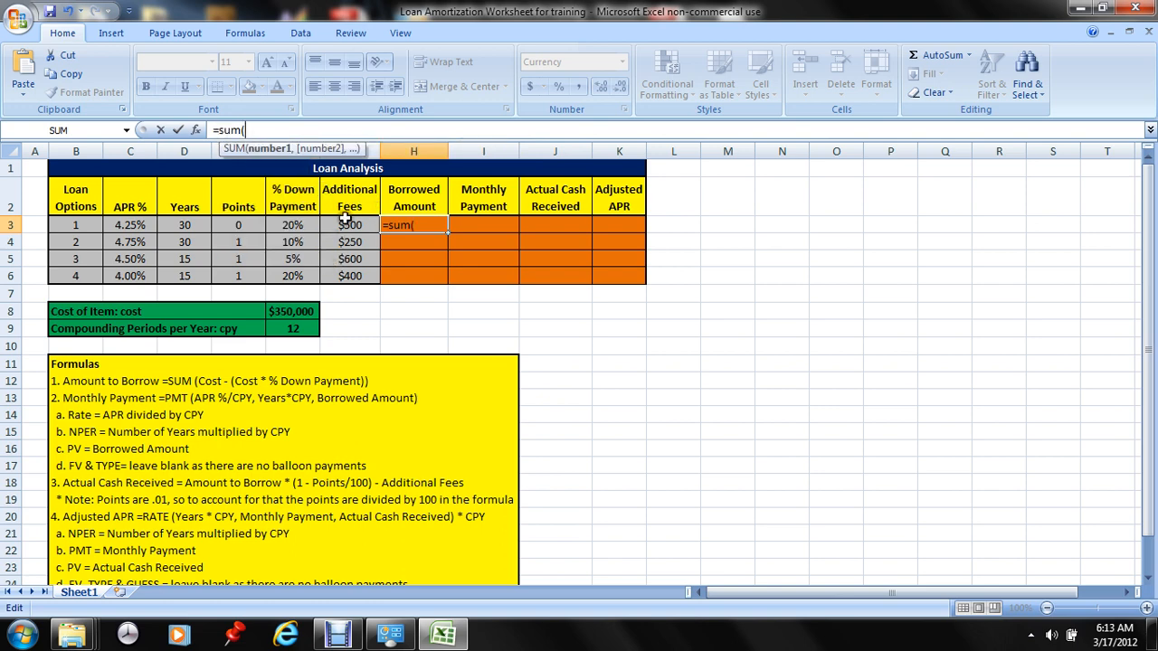
{"action": "type", "text": "cost"}
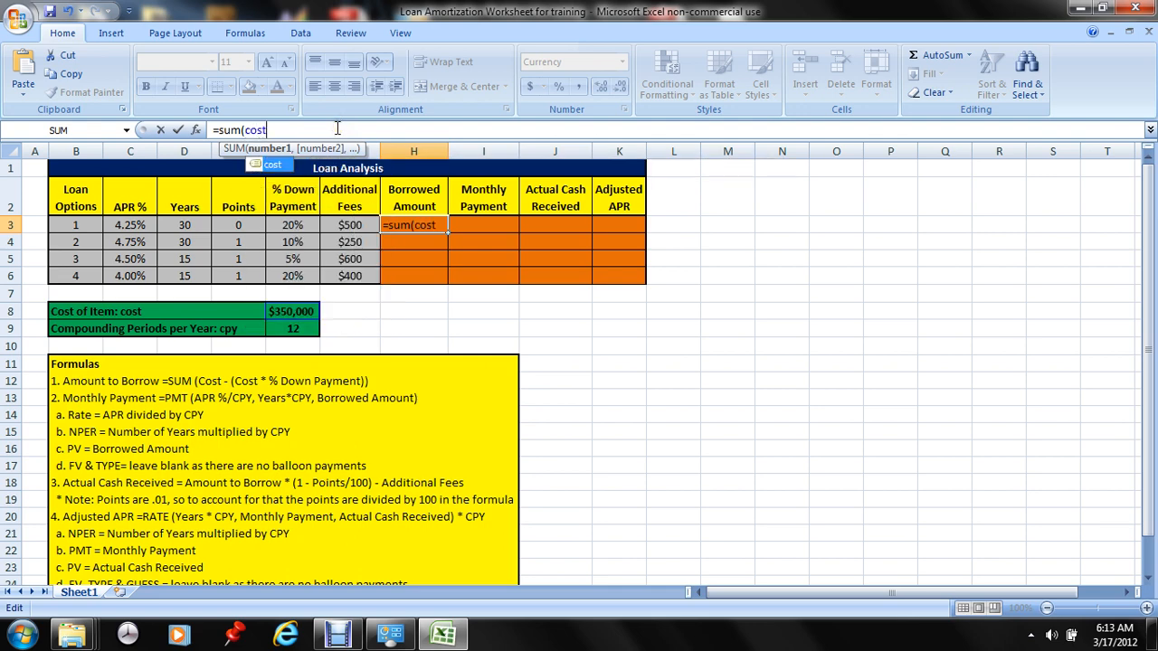
{"action": "type", "text": "-"}
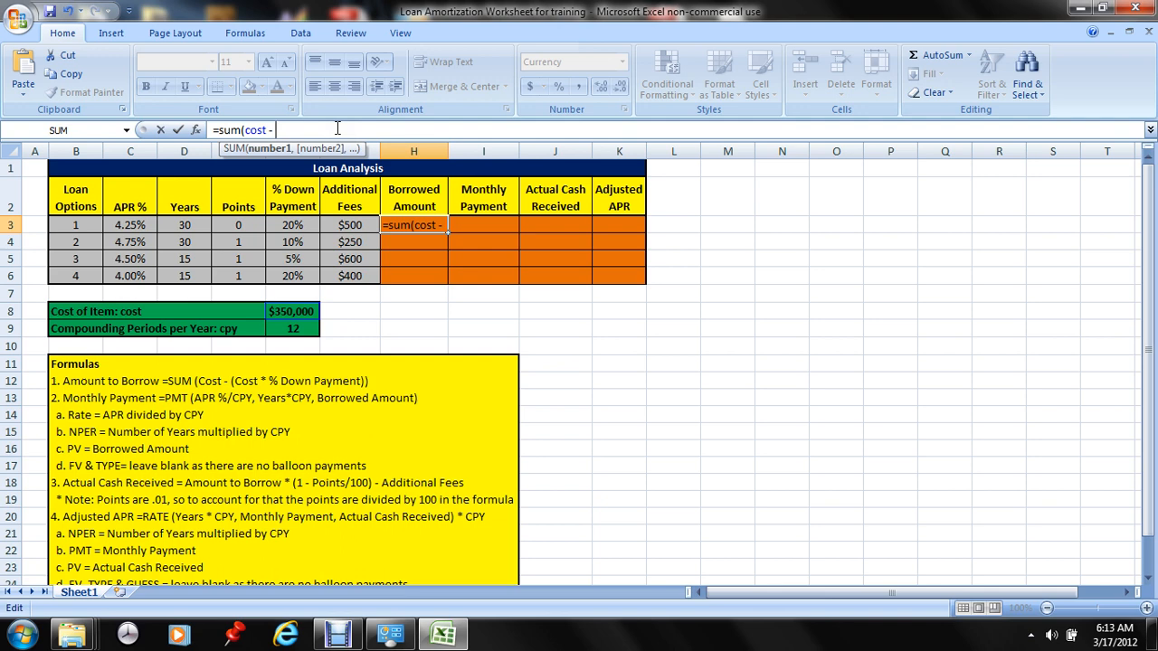
{"action": "type", "text": " (cost"}
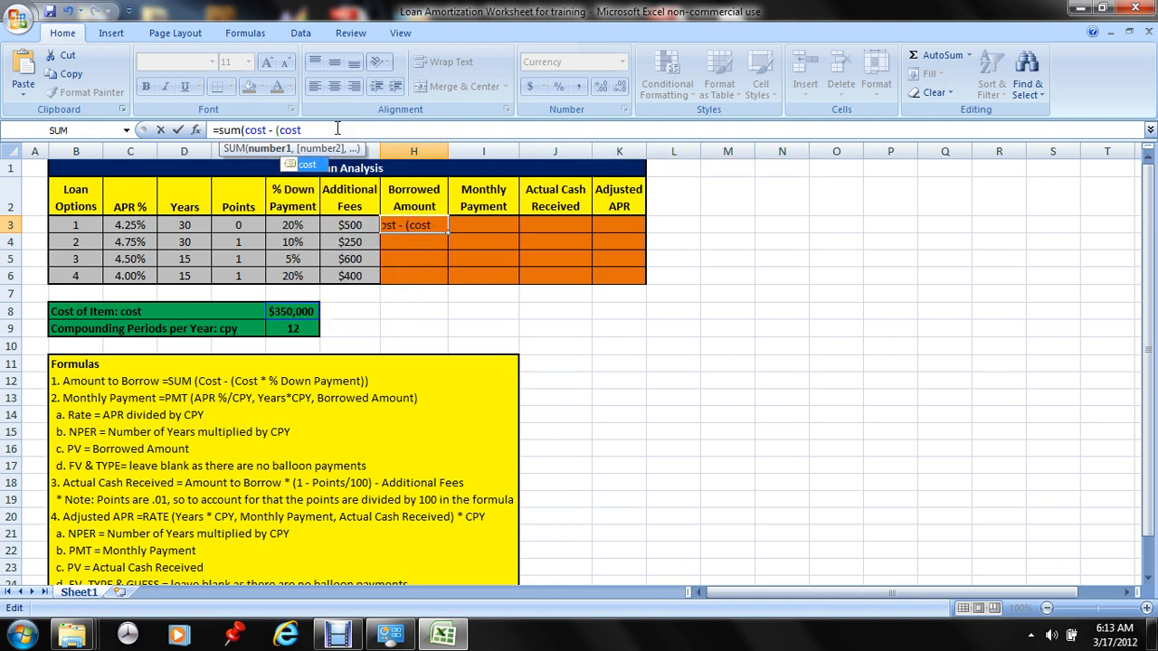
{"action": "type", "text": "*"}
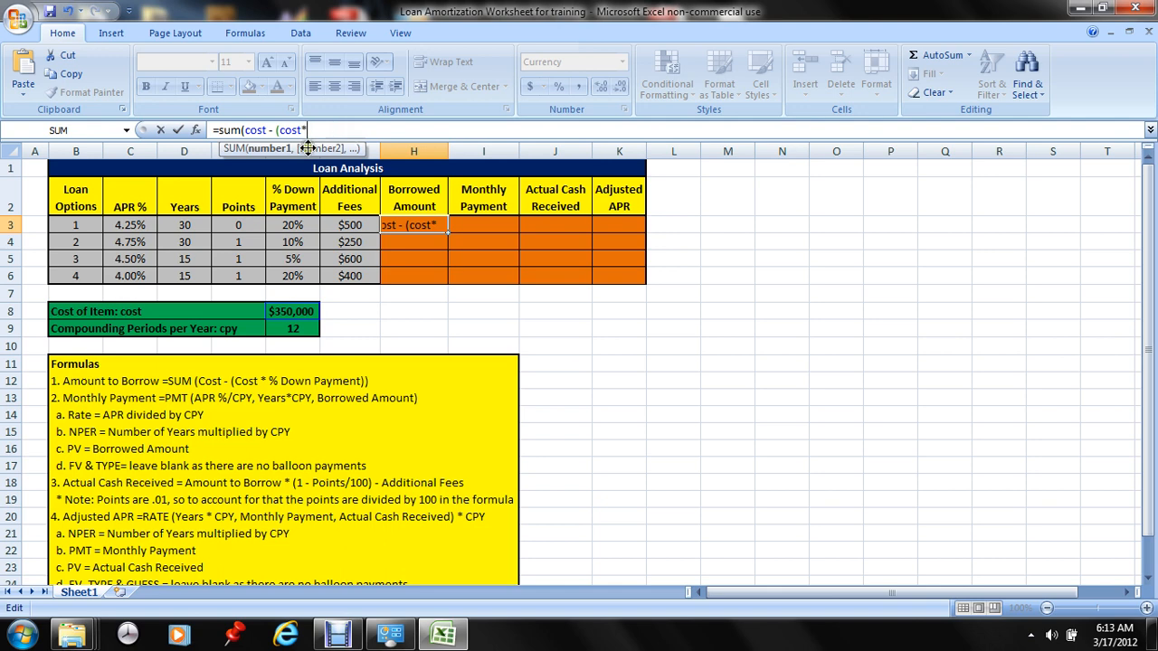
{"action": "left_click", "coordinate": [296, 225]}
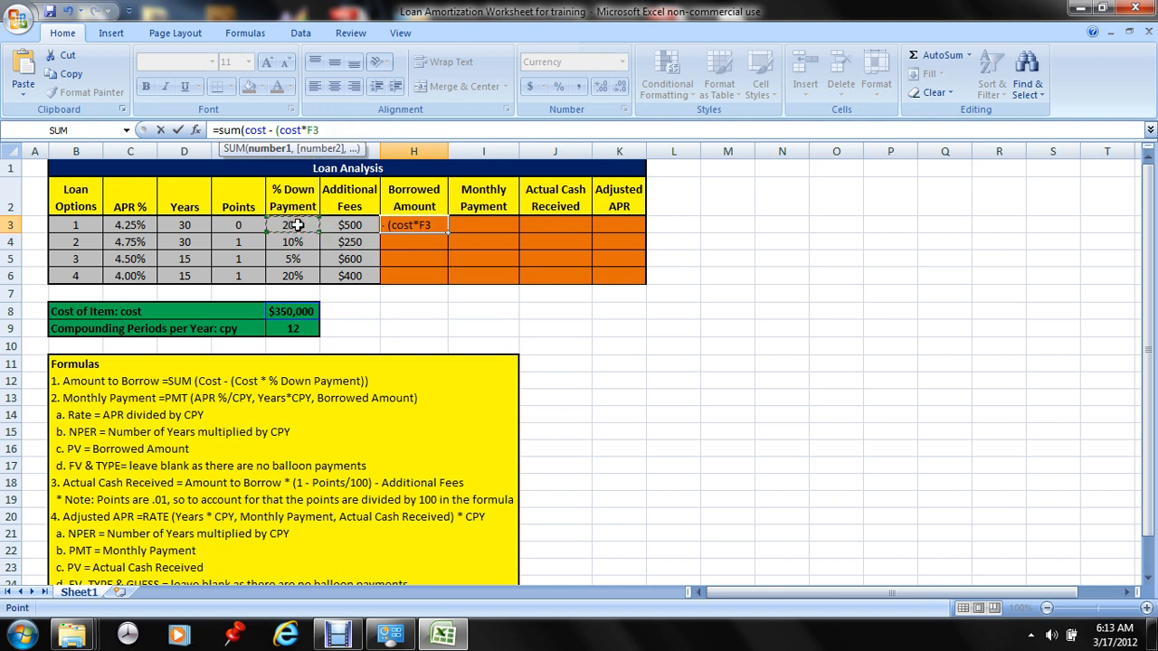
{"action": "type", "text": "))"}
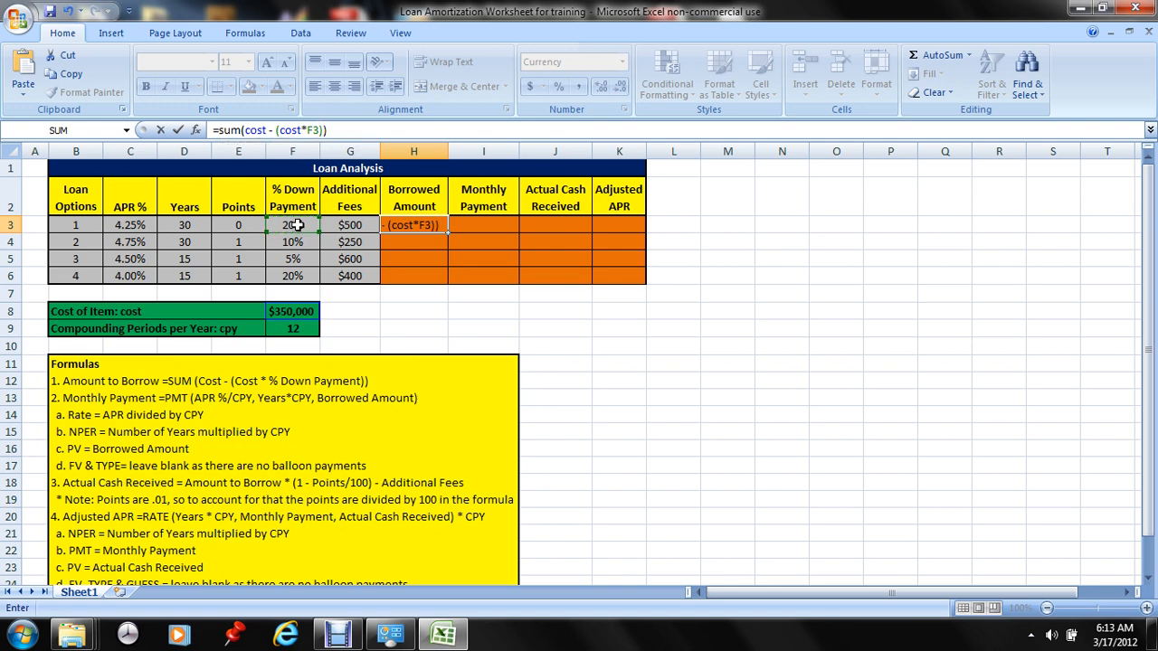
{"action": "key", "text": "Return"}
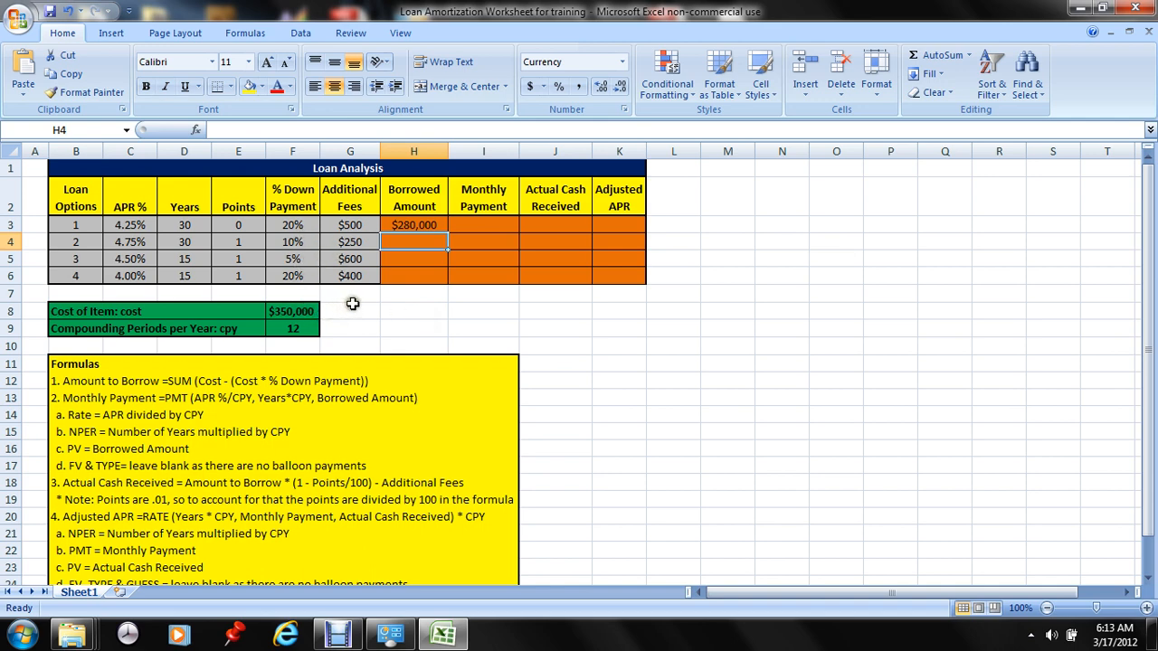
Fill the Borrowed Amount formula from H3 down through H6 and inspect the copied formula in H6
{"action": "left_click", "coordinate": [444, 225]}
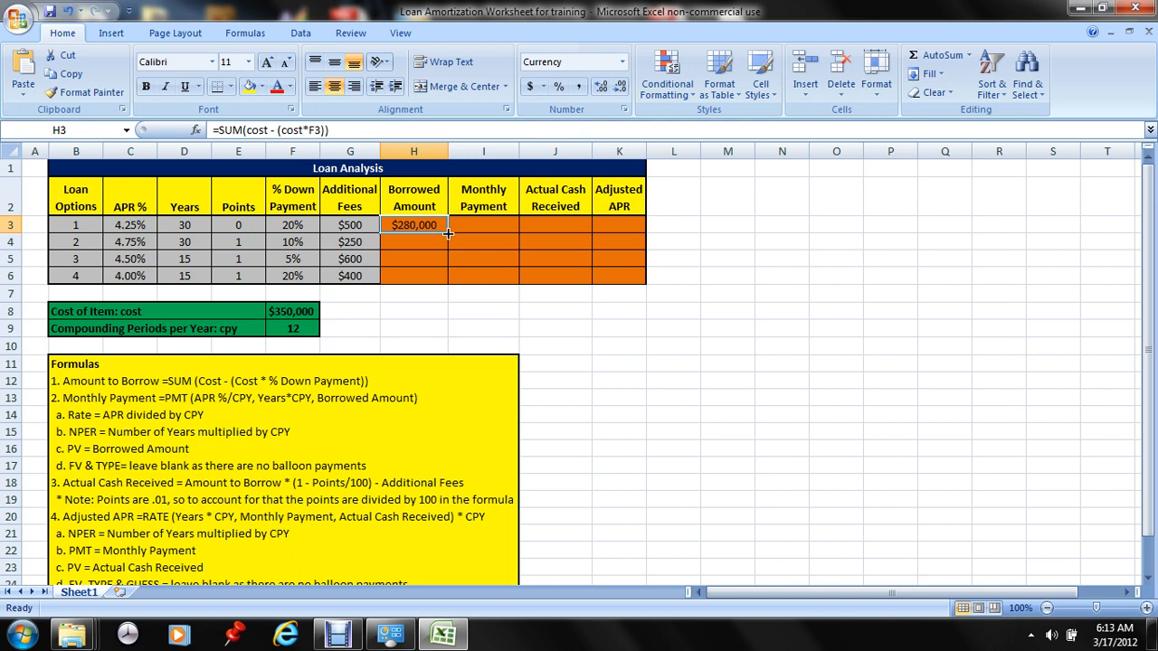
{"action": "double_click", "coordinate": [447, 234]}
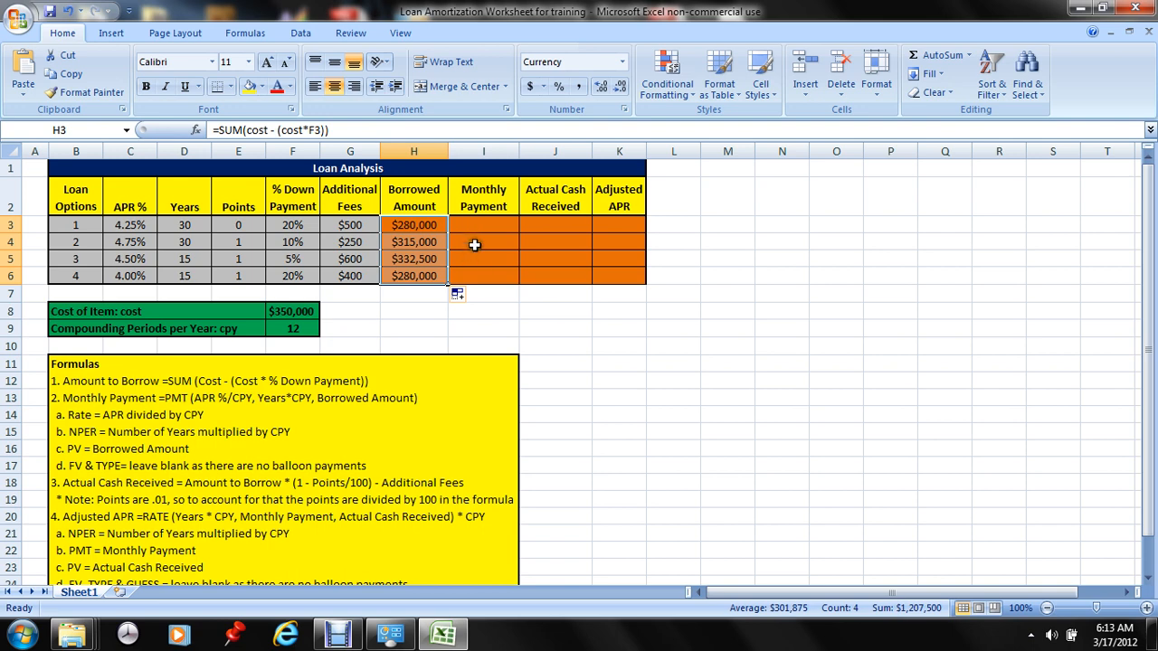
{"action": "left_click", "coordinate": [429, 275]}
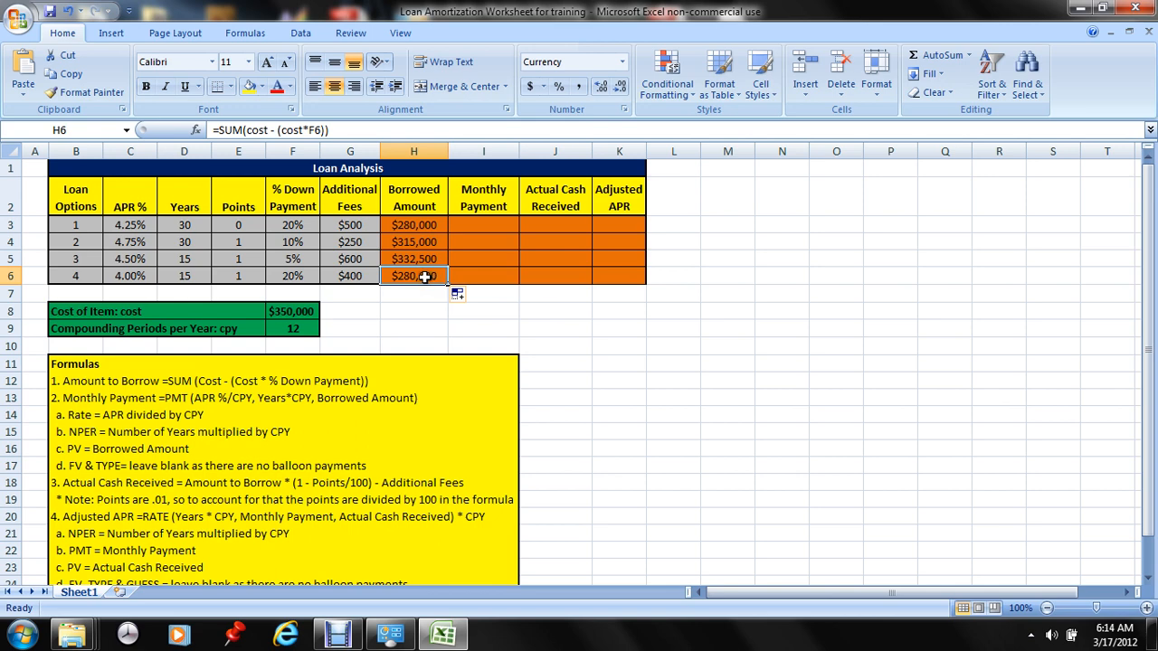
{"action": "left_click", "coordinate": [299, 130]}
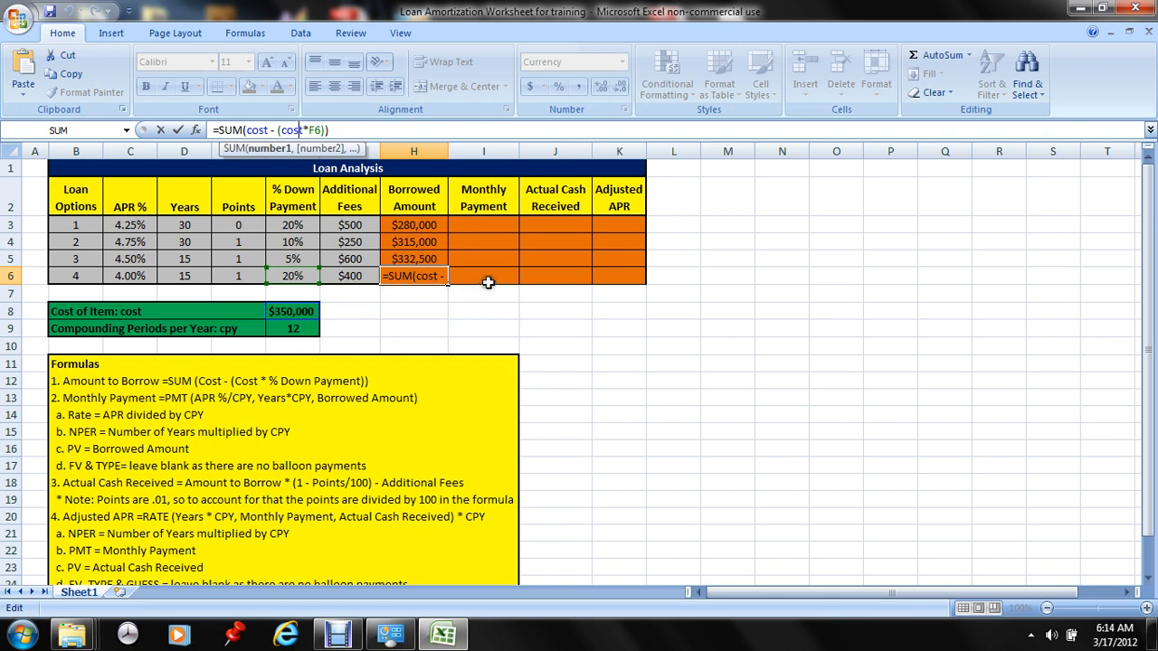
Enter the Monthly Payment formula =pmt(C3/cpy,D3*cpy,H3) in cell I3 for loan option 1
{"action": "left_click", "coordinate": [487, 224]}
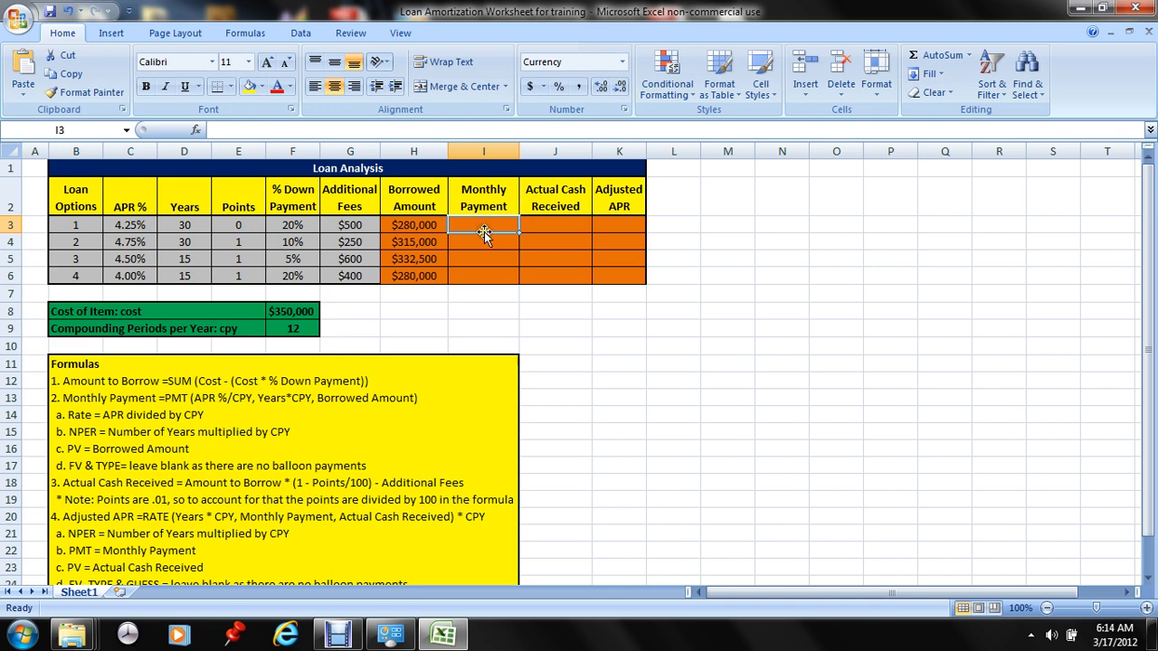
{"action": "left_click", "coordinate": [246, 130]}
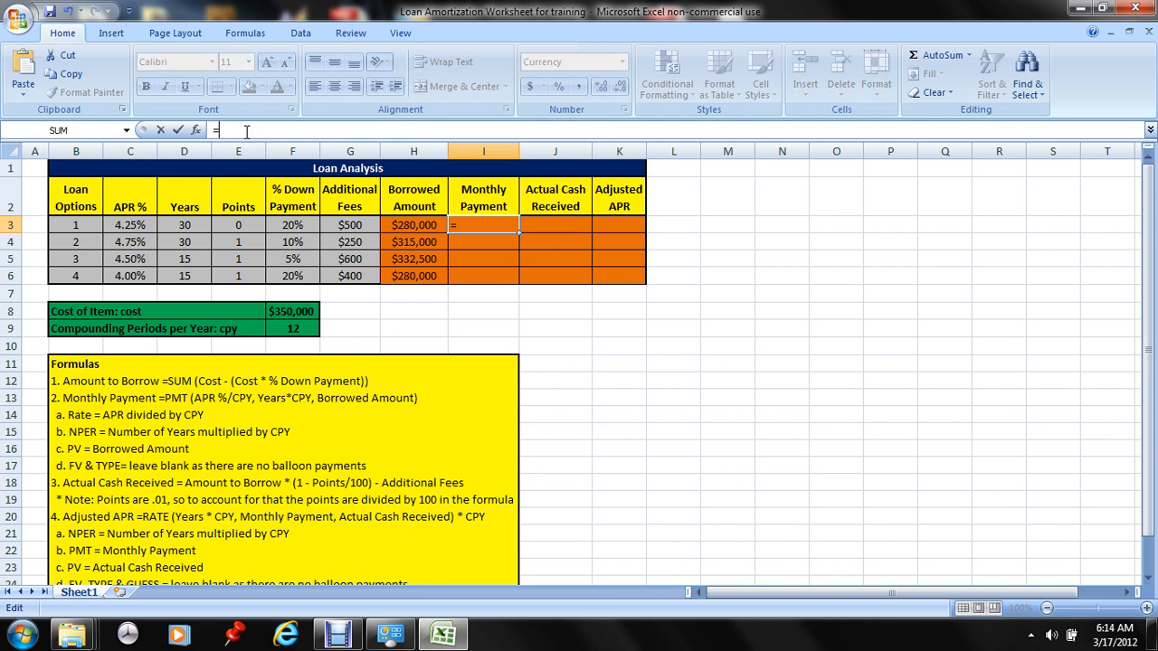
{"action": "type", "text": "=pmt("}
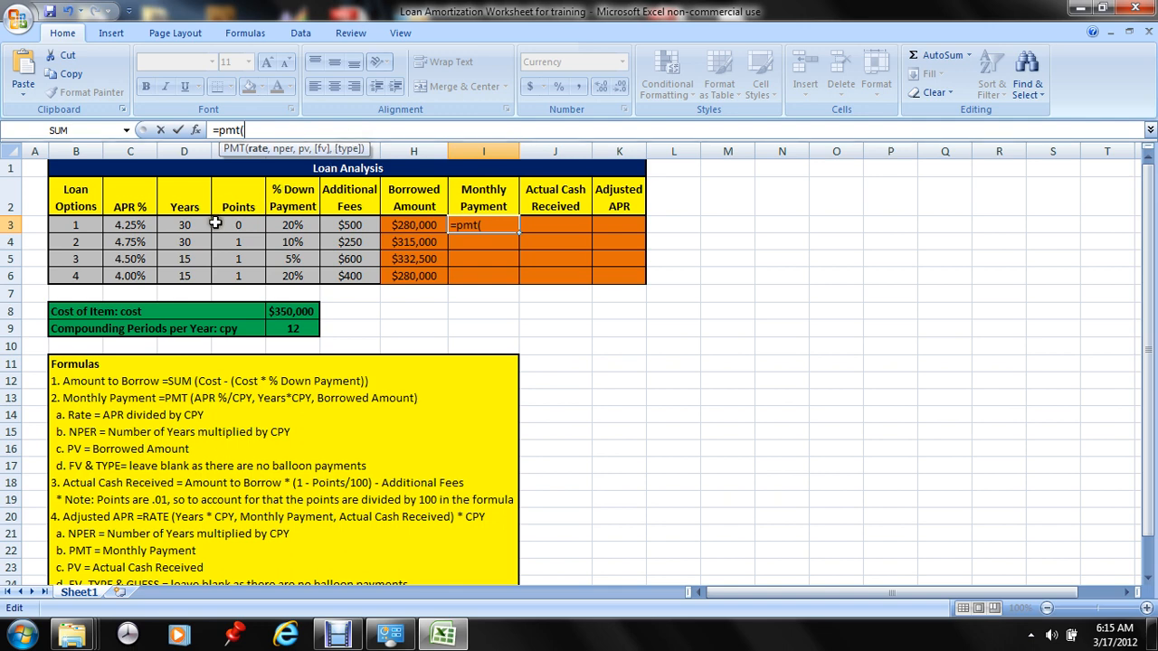
{"action": "left_click", "coordinate": [135, 225]}
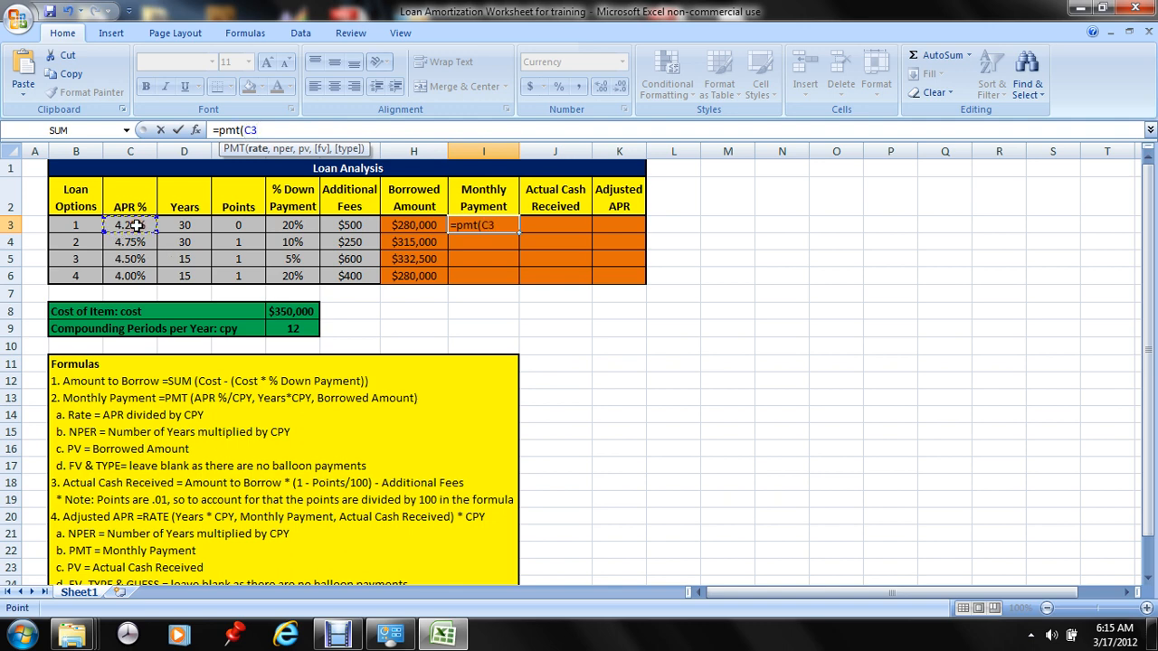
{"action": "type", "text": "/cpy"}
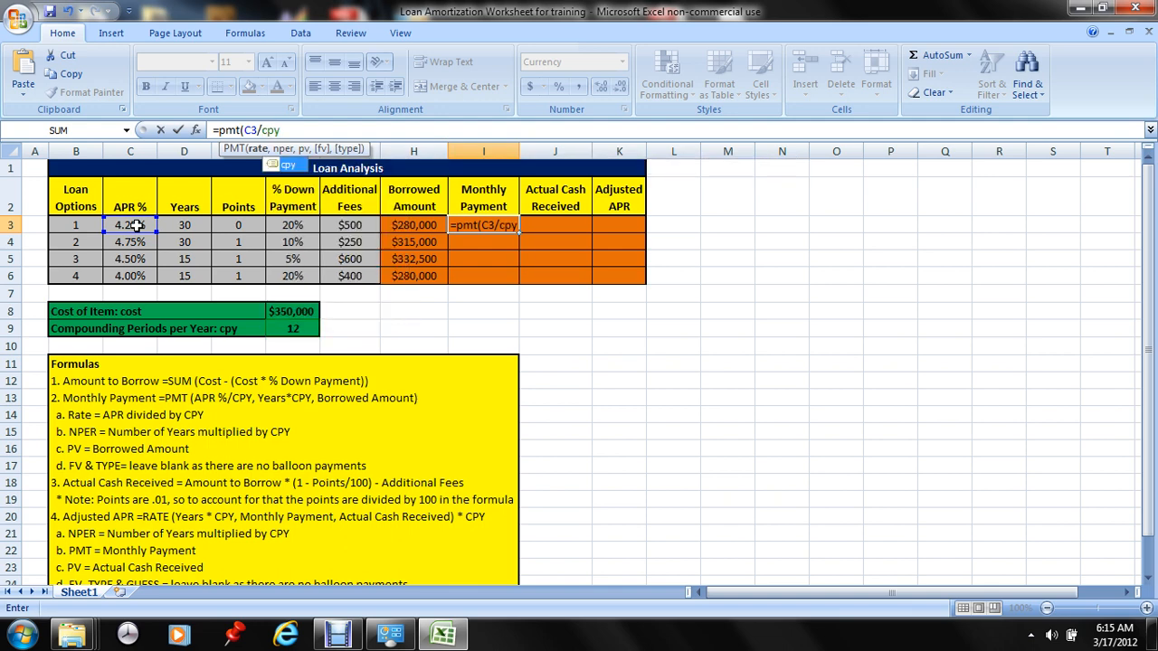
{"action": "type", "text": ","}
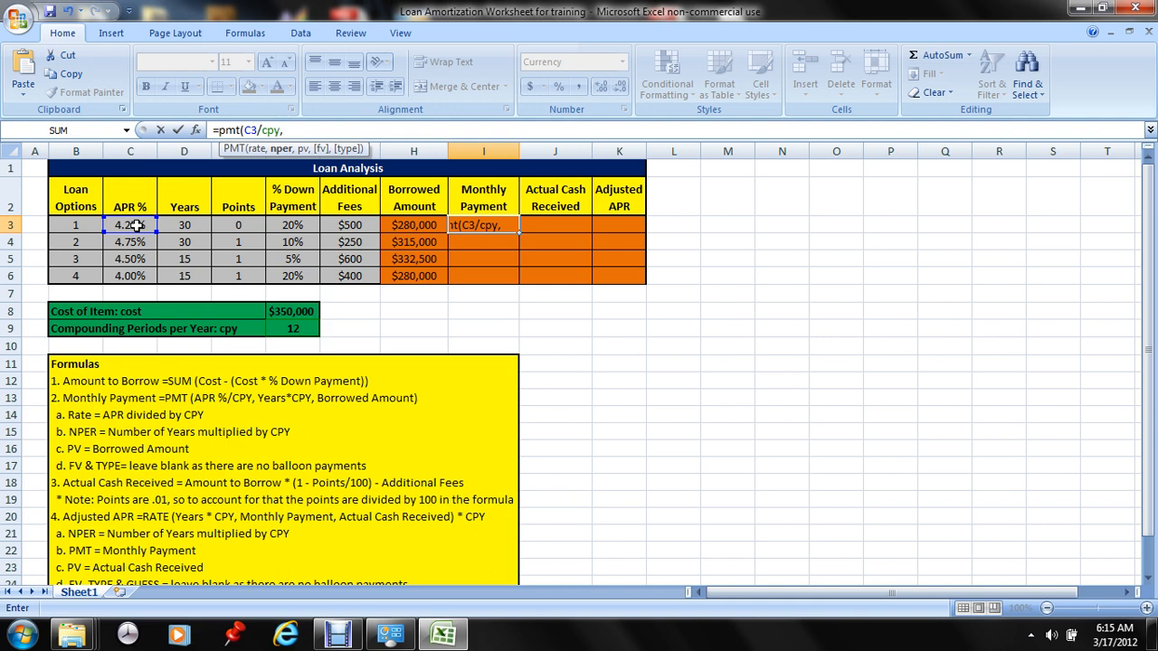
{"action": "left_click", "coordinate": [190, 226]}
{"action": "type", "text": "*"}
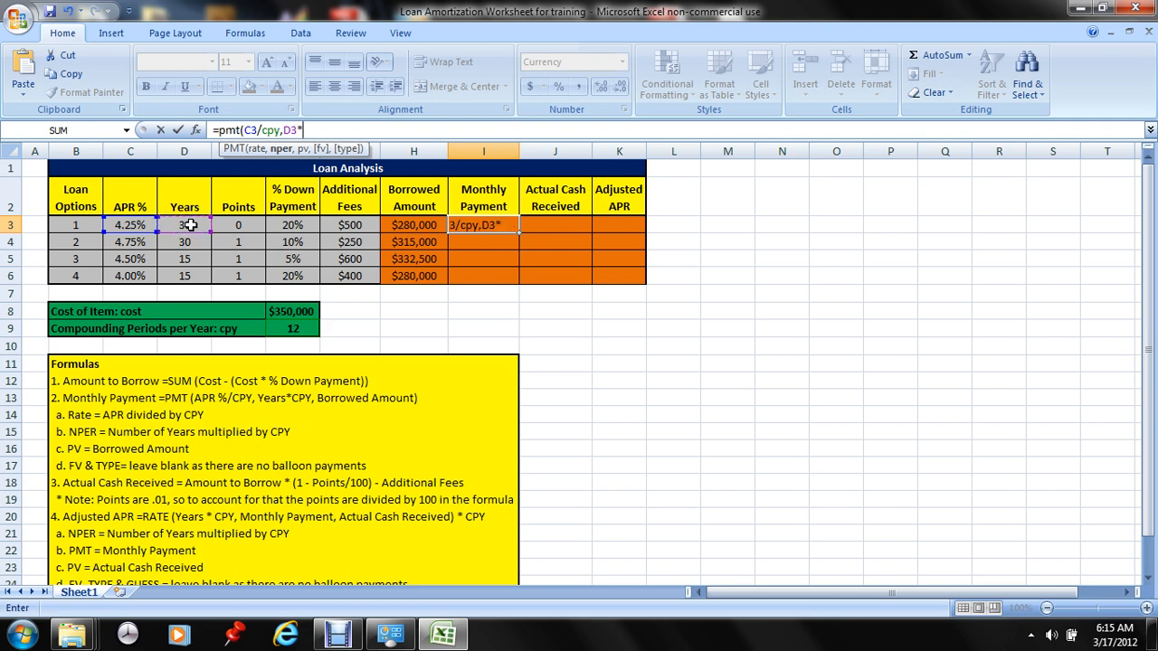
{"action": "type", "text": "cpy"}
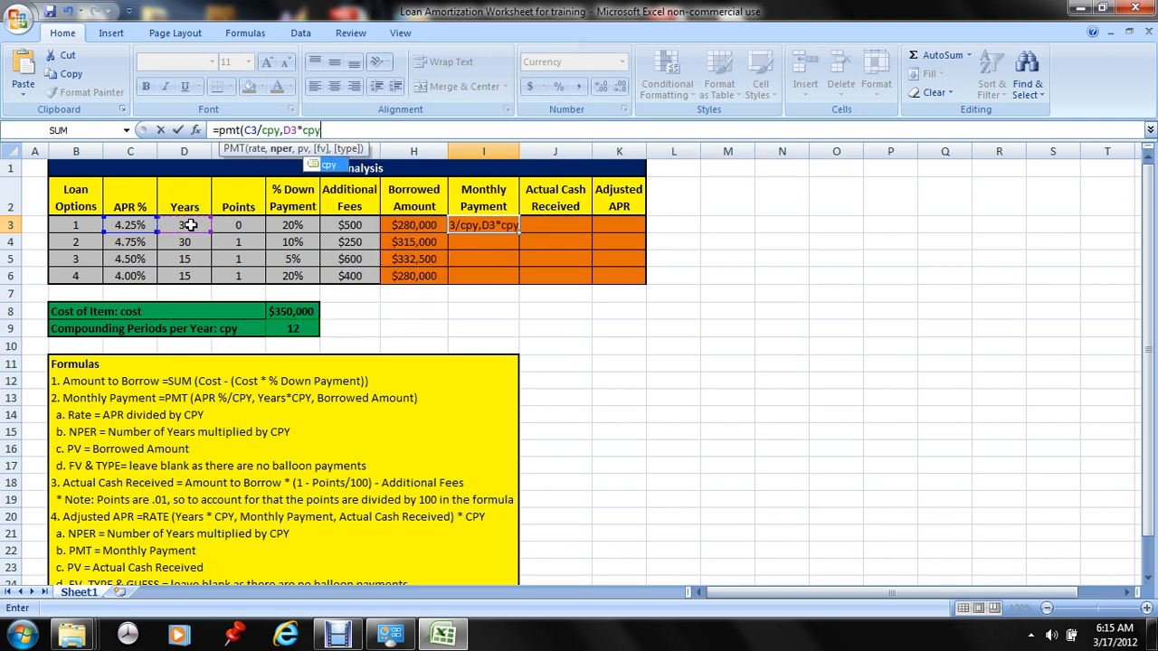
{"action": "type", "text": ","}
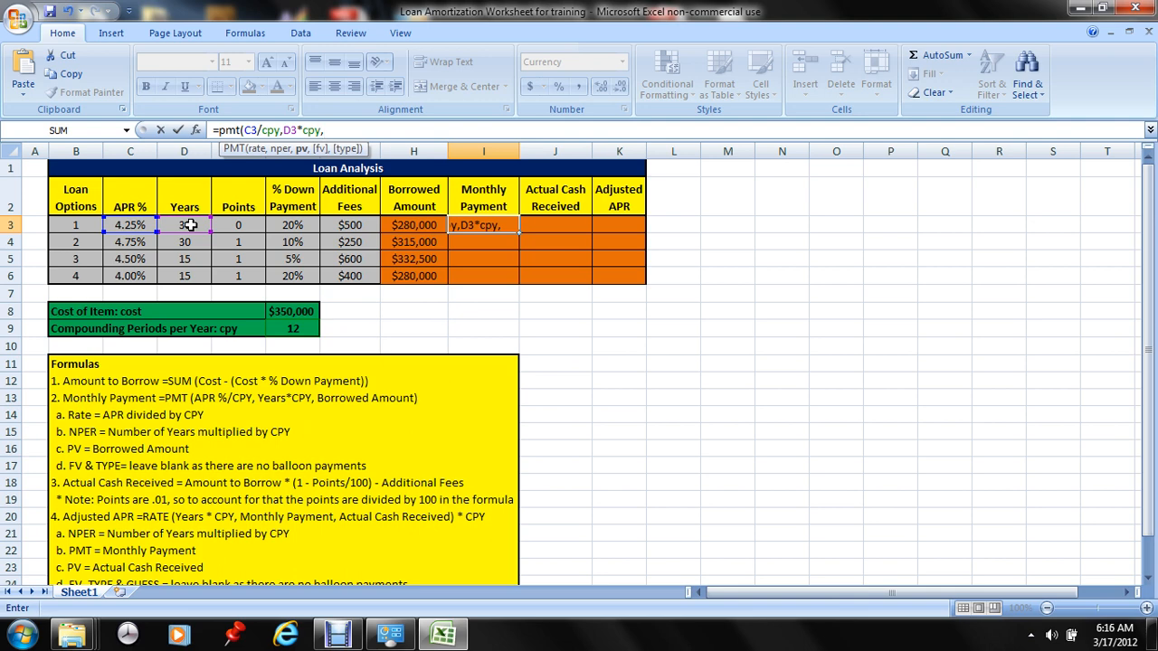
{"action": "left_click", "coordinate": [417, 225]}
{"action": "type", "text": ")"}
{"action": "key", "text": "Return"}
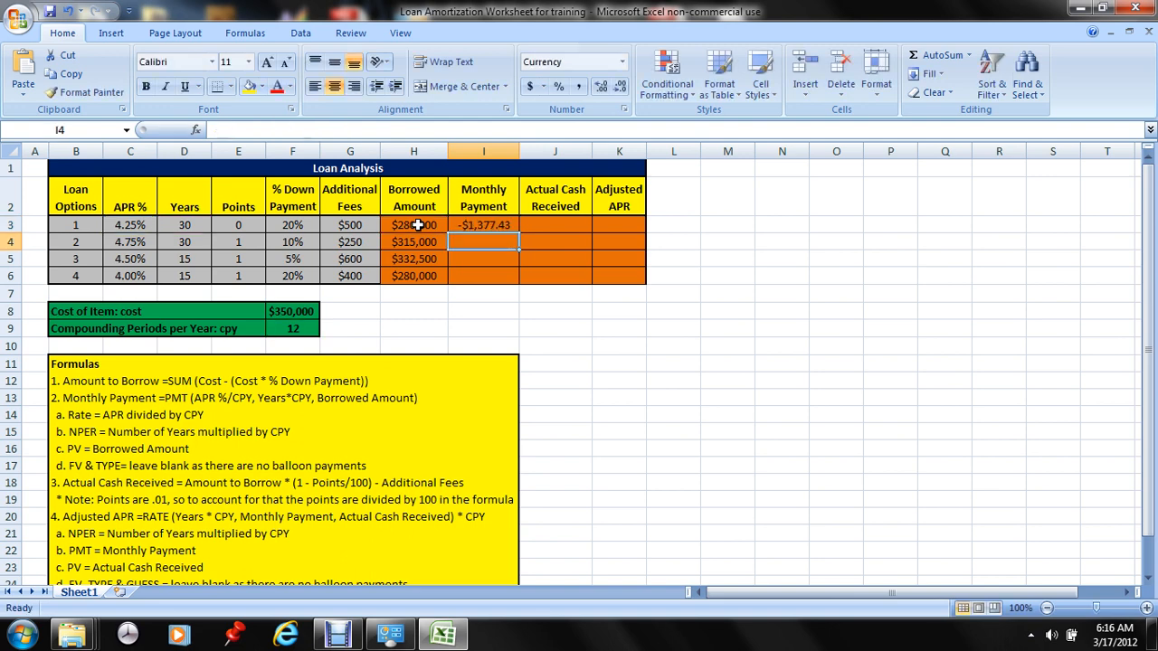
Fill the Monthly Payment formula from I3 down through I6 and inspect the copied formula in I5
{"action": "left_click", "coordinate": [512, 226]}
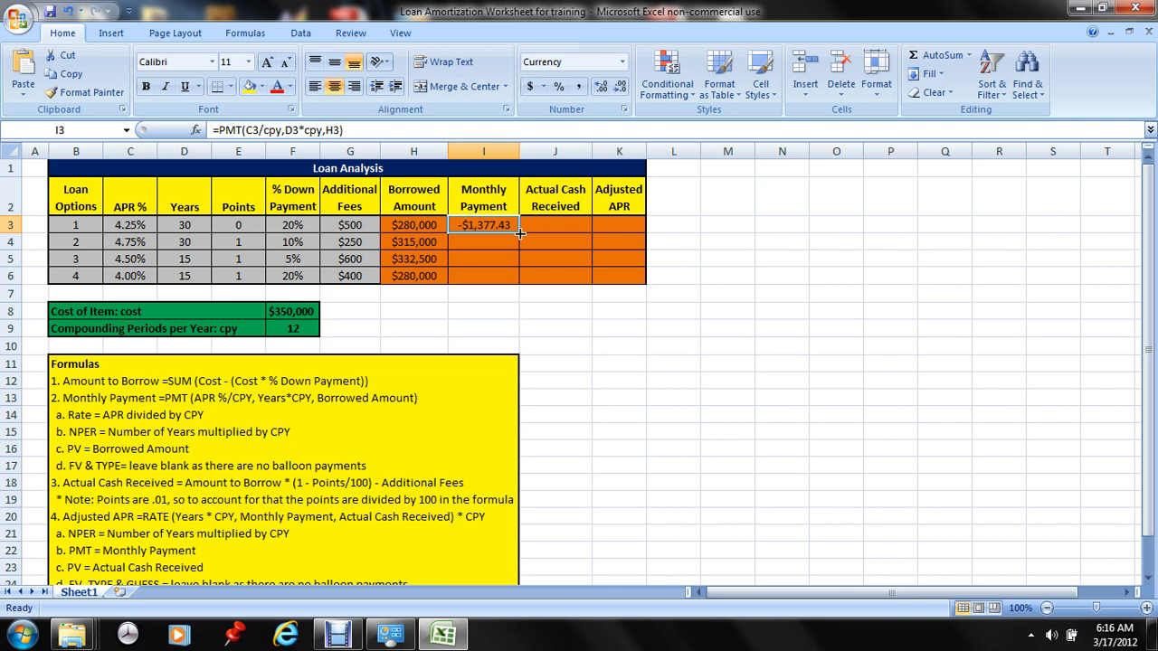
{"action": "double_click", "coordinate": [520, 234]}
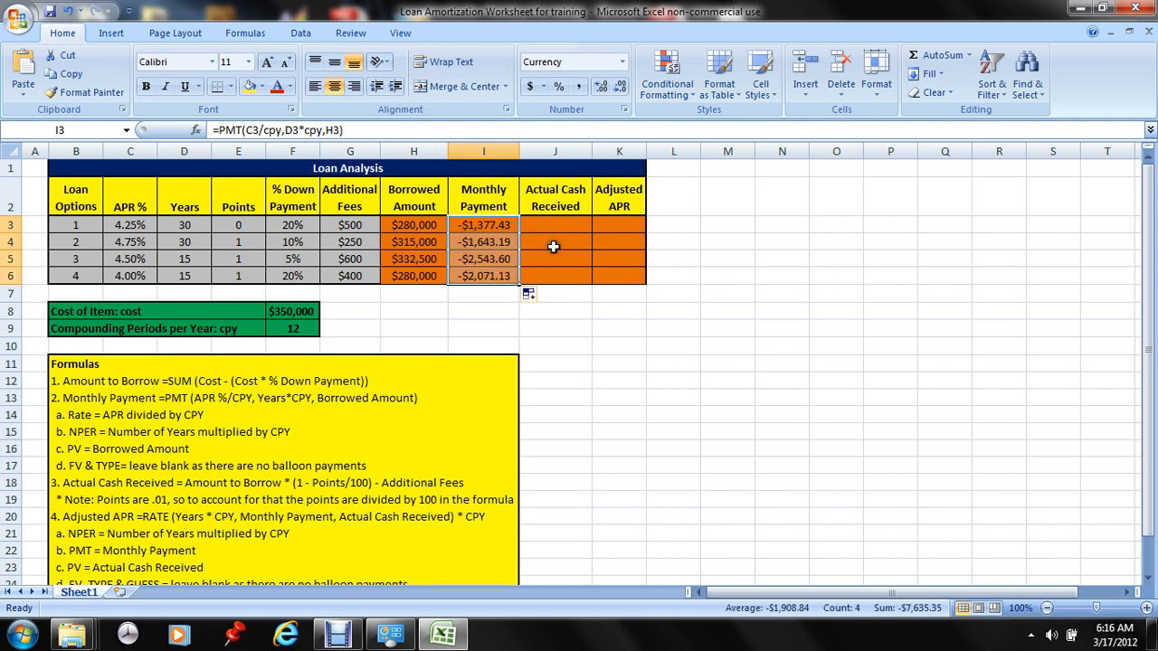
{"action": "left_click", "coordinate": [509, 263]}
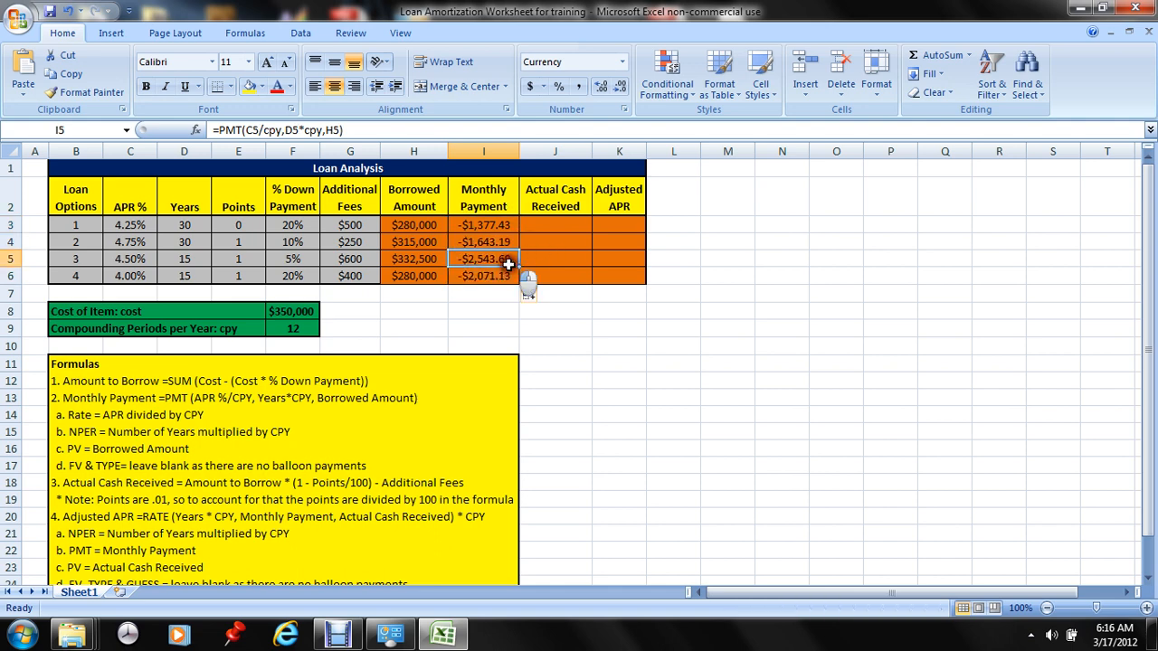
Enter the Actual Cash Received formula =H3*(1-E3/100)-G3 in cell J3 and fill it down through J6
{"action": "left_click", "coordinate": [561, 224]}
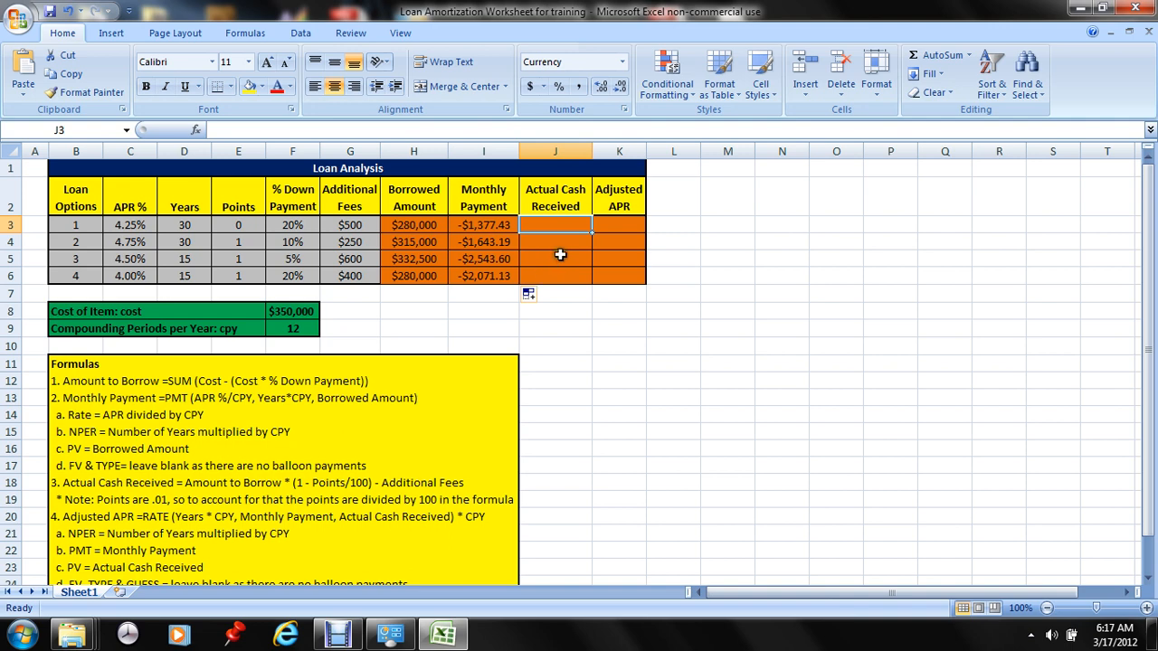
{"action": "left_click", "coordinate": [296, 129]}
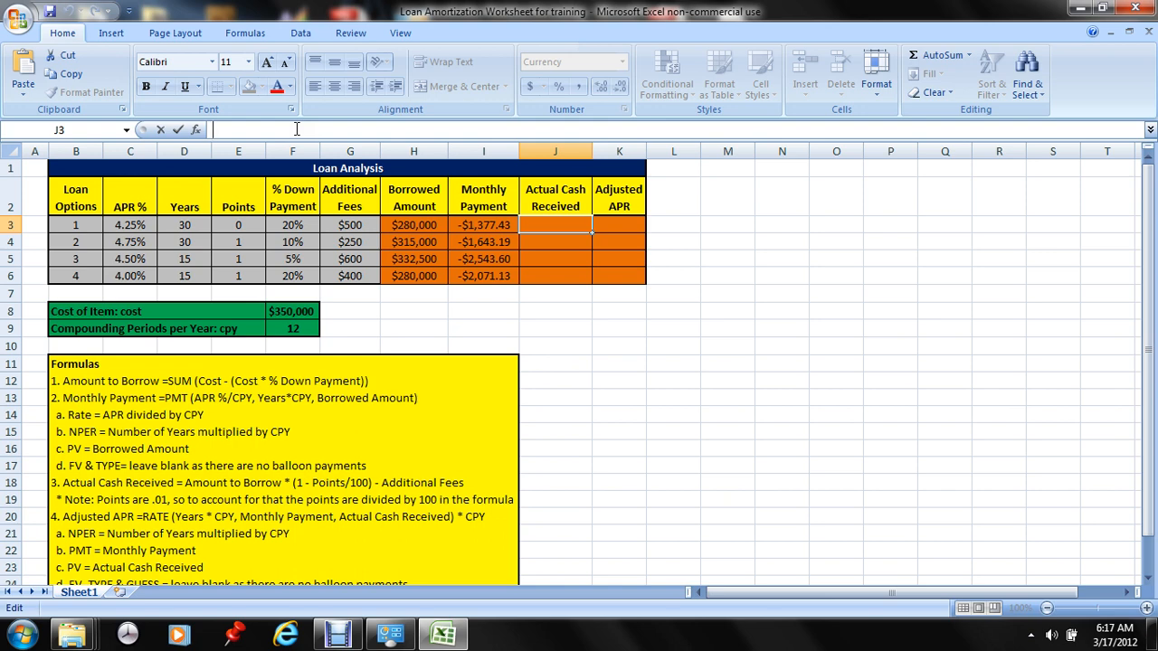
{"action": "type", "text": "="}
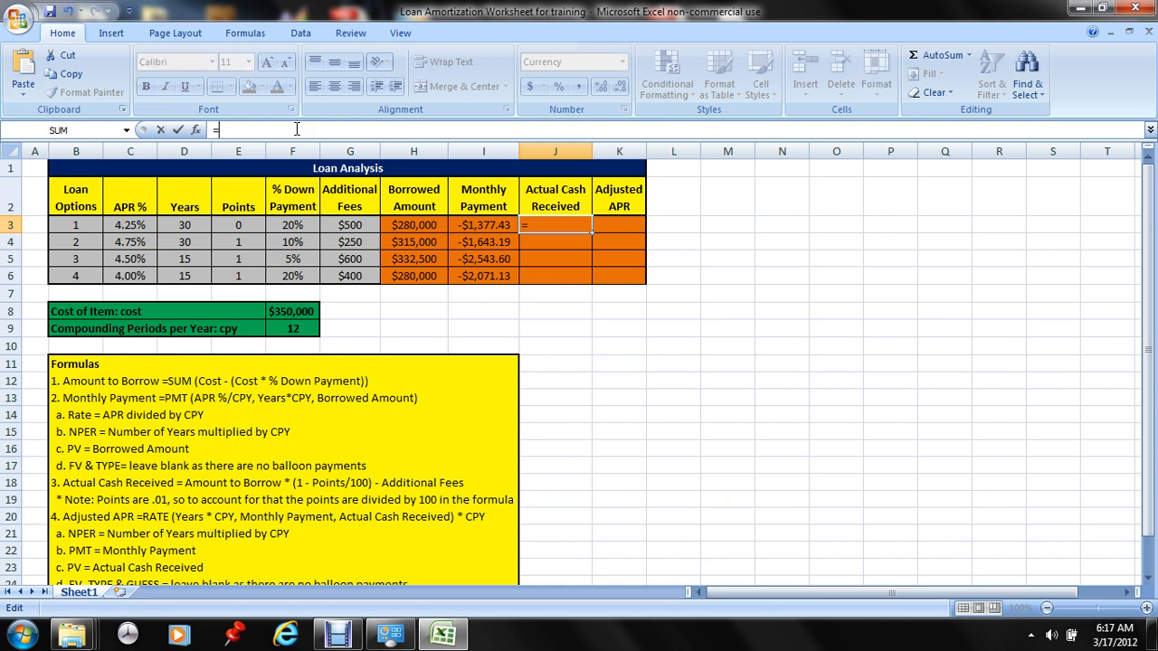
{"action": "left_click", "coordinate": [419, 226]}
{"action": "type", "text": "*(1-"}
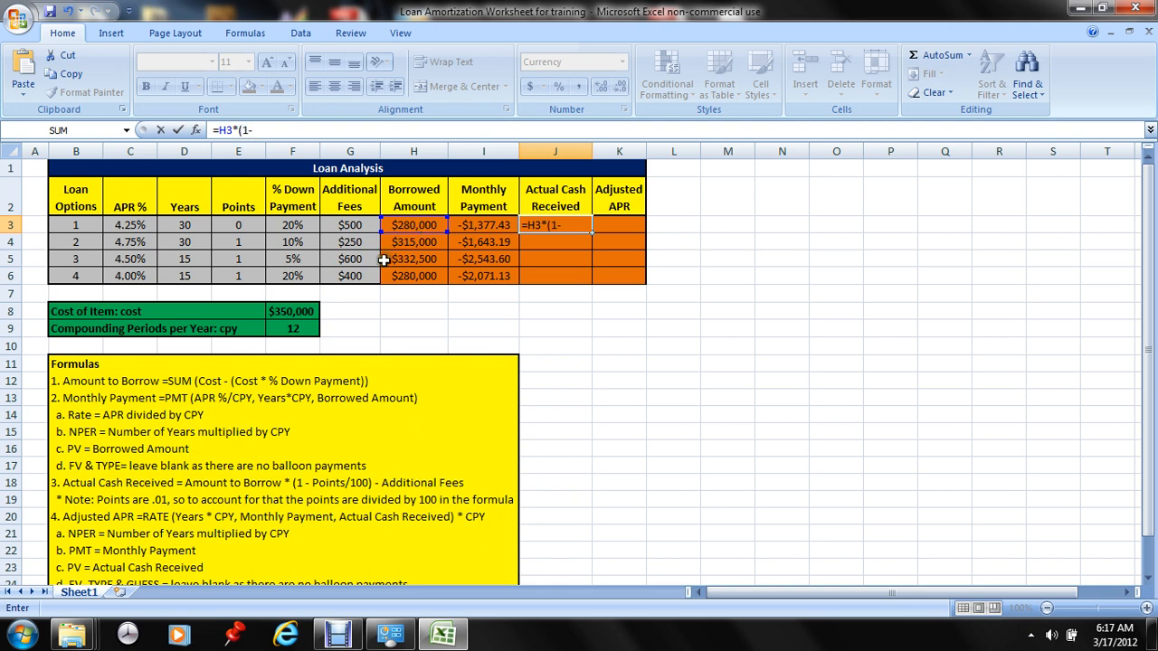
{"action": "left_click", "coordinate": [245, 227]}
{"action": "type", "text": "/100"}
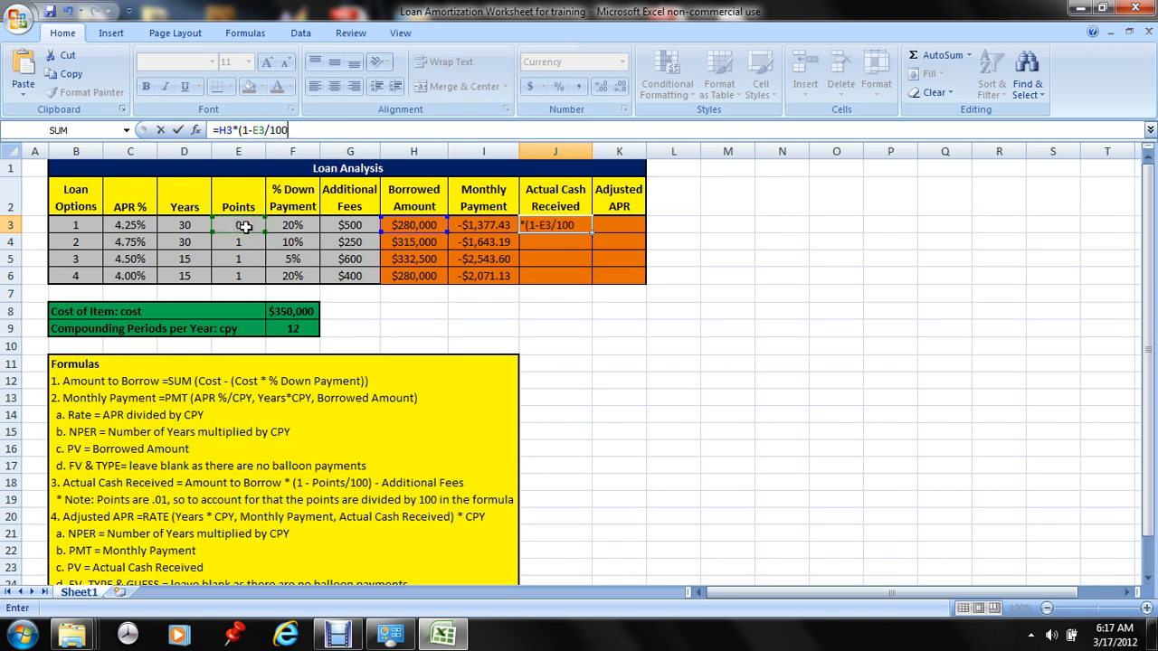
{"action": "type", "text": ")"}
{"action": "left_click", "coordinate": [332, 137]}
{"action": "left_click", "coordinate": [351, 225]}
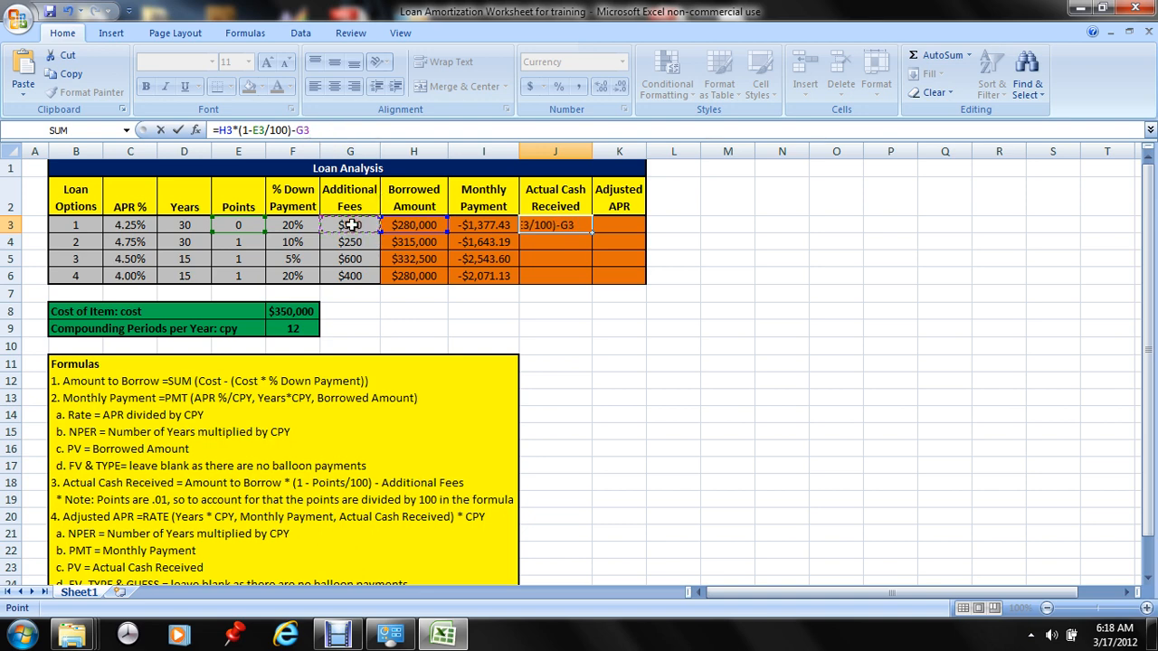
{"action": "key", "text": "Return"}
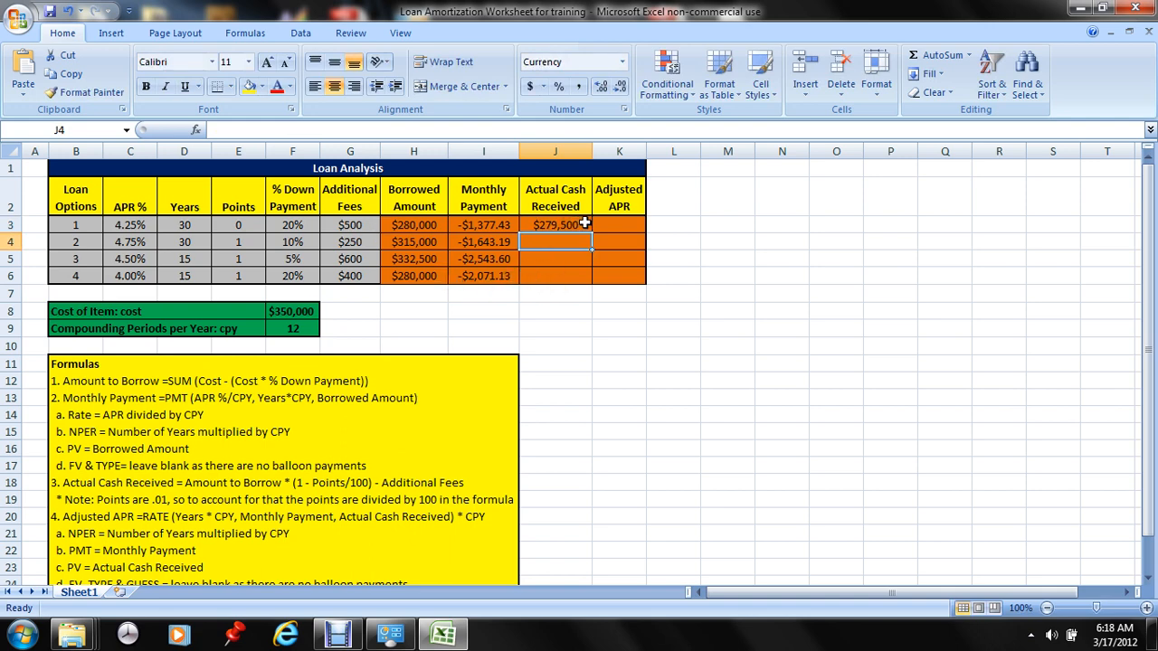
{"action": "left_click", "coordinate": [588, 225]}
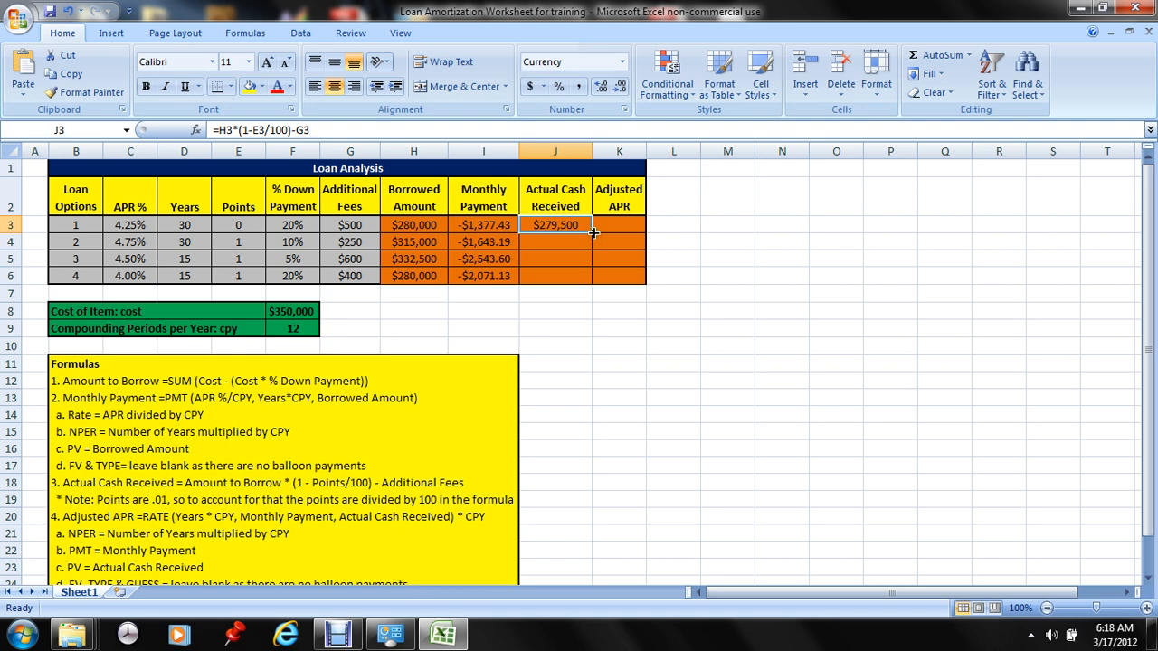
{"action": "double_click", "coordinate": [592, 234]}
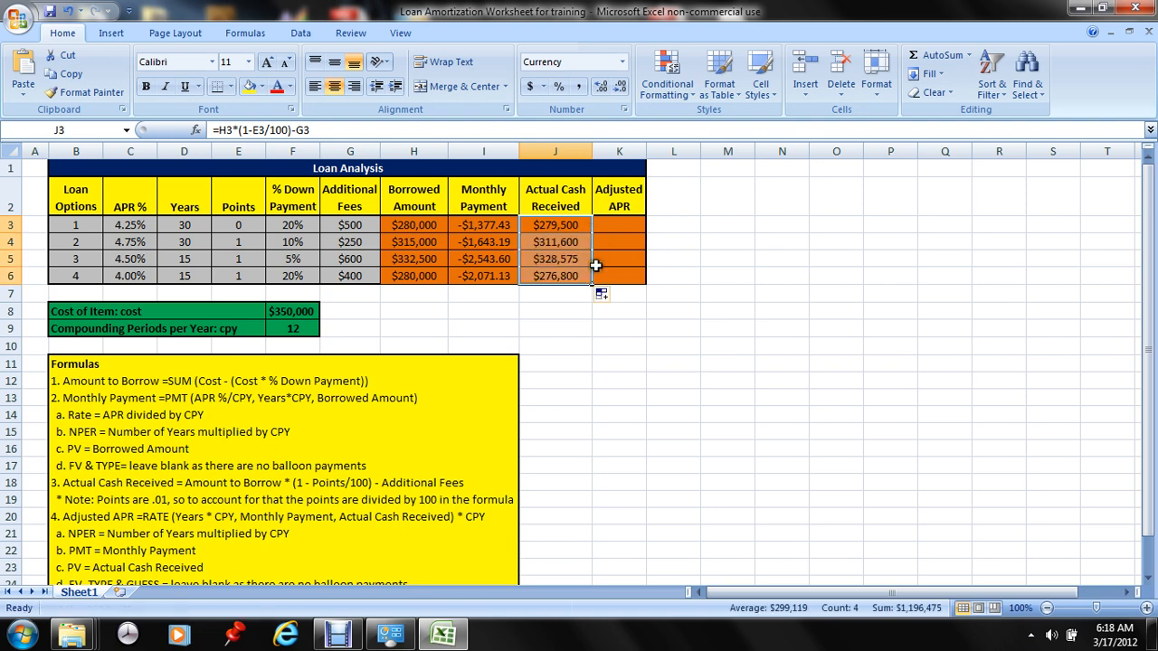
Enter the Adjusted APR formula =rate(D3*cpy,I3,J3)*cpy in cell K3 for loan option 1
{"action": "left_click", "coordinate": [618, 225]}
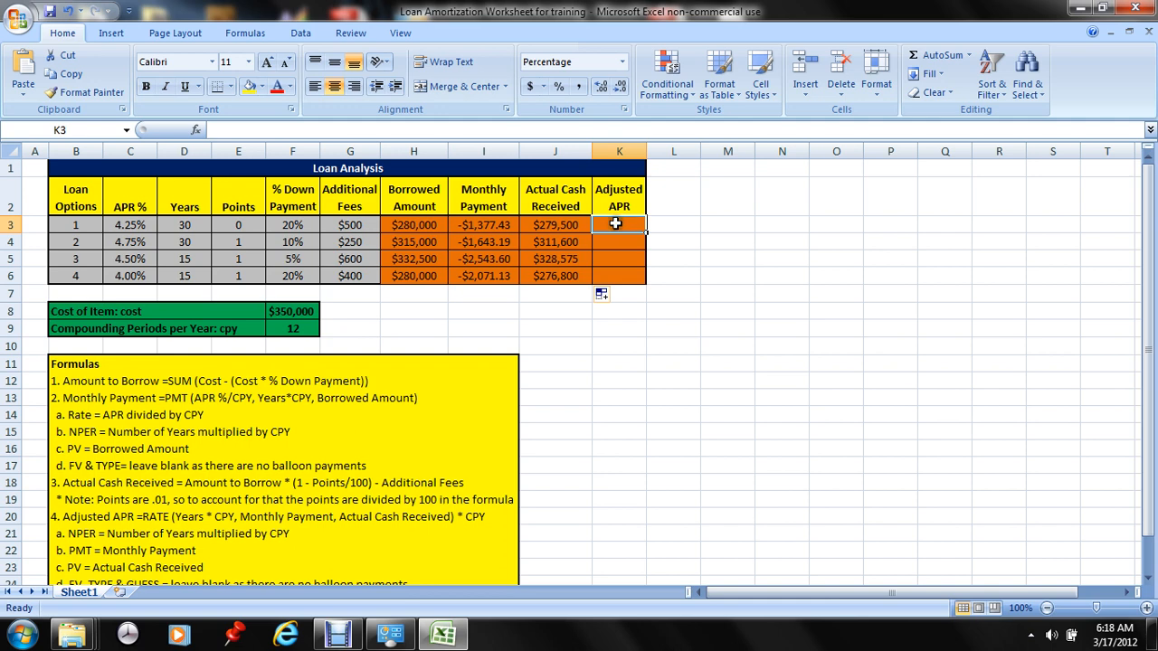
{"action": "left_click", "coordinate": [260, 131]}
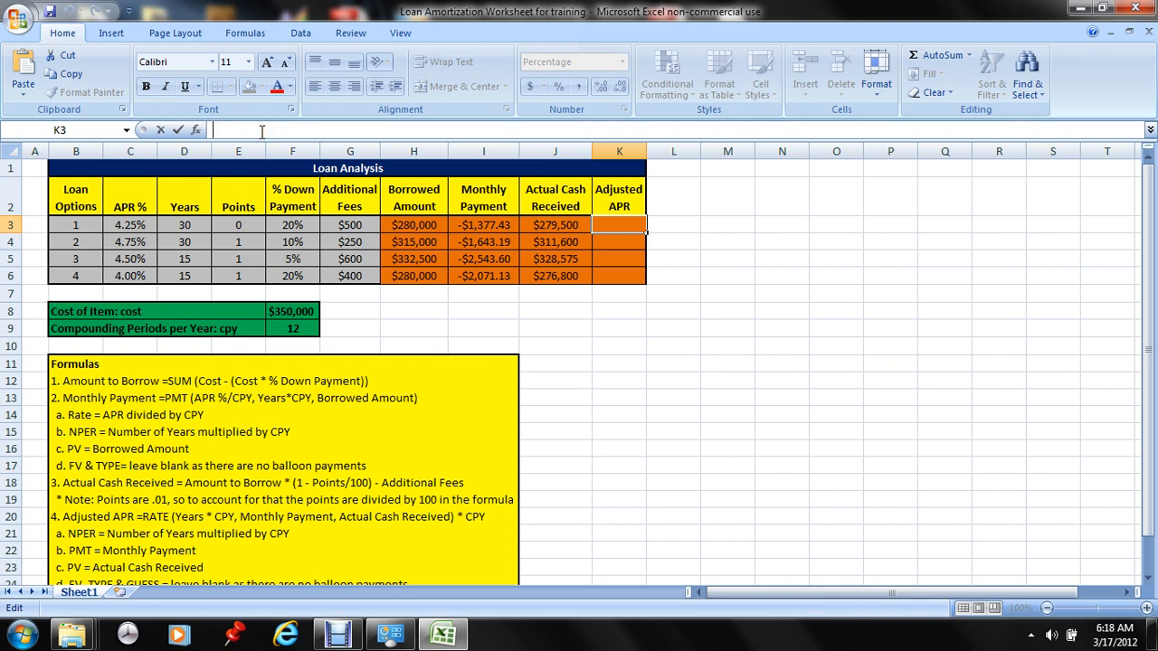
{"action": "type", "text": "="}
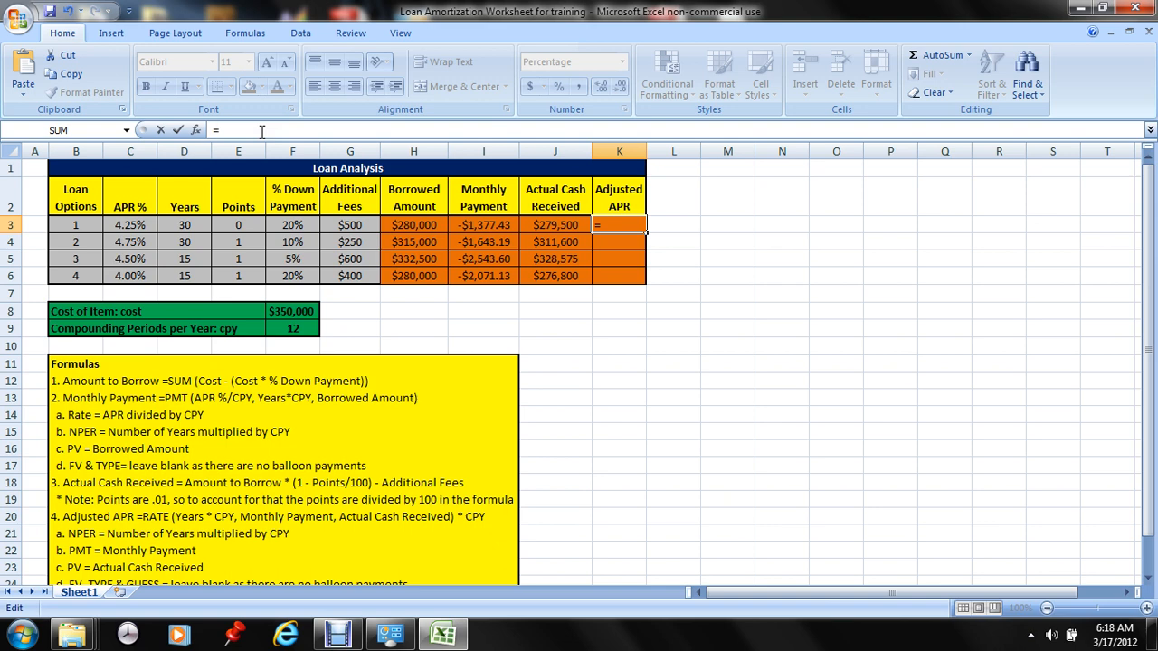
{"action": "type", "text": "rate"}
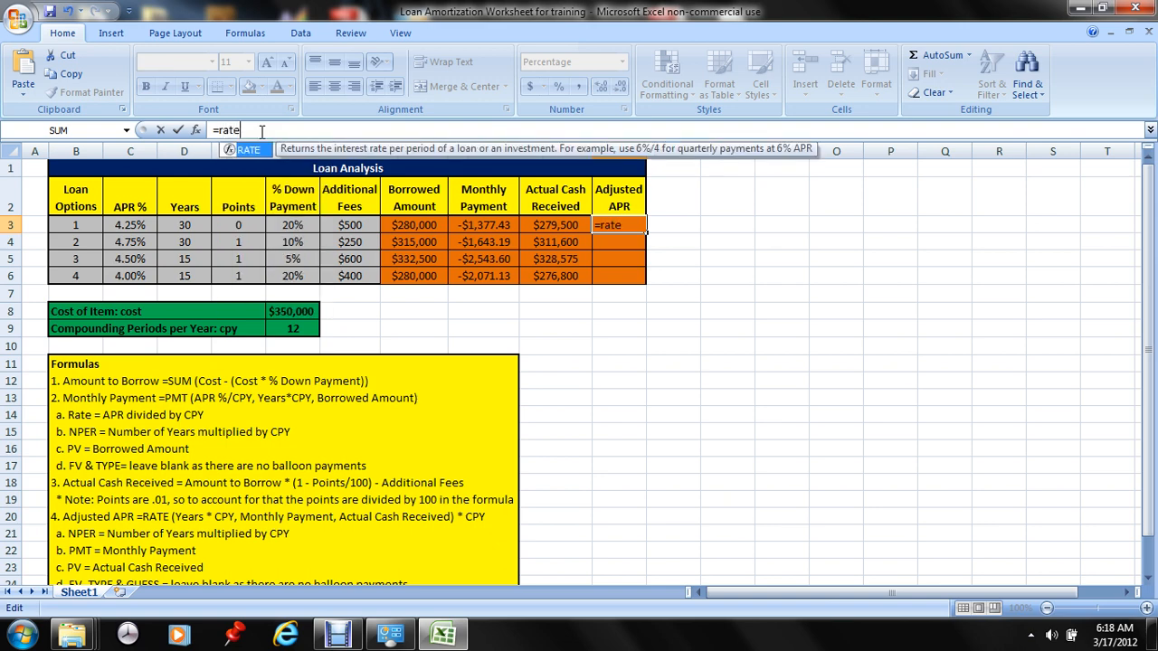
{"action": "type", "text": "("}
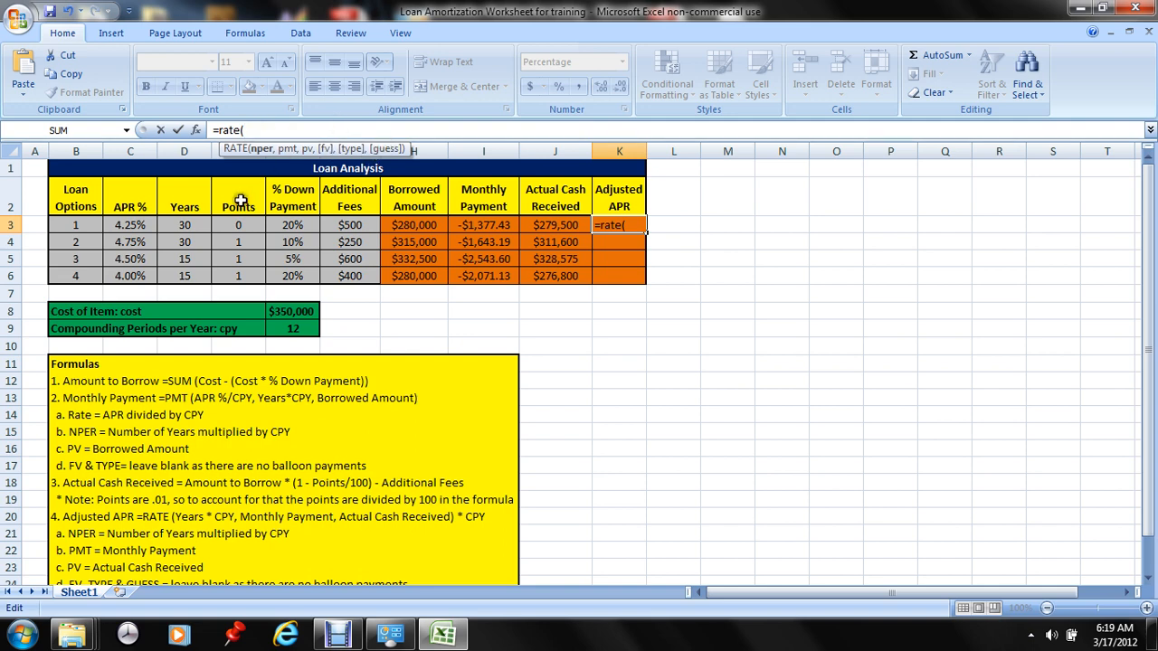
{"action": "left_click", "coordinate": [191, 224]}
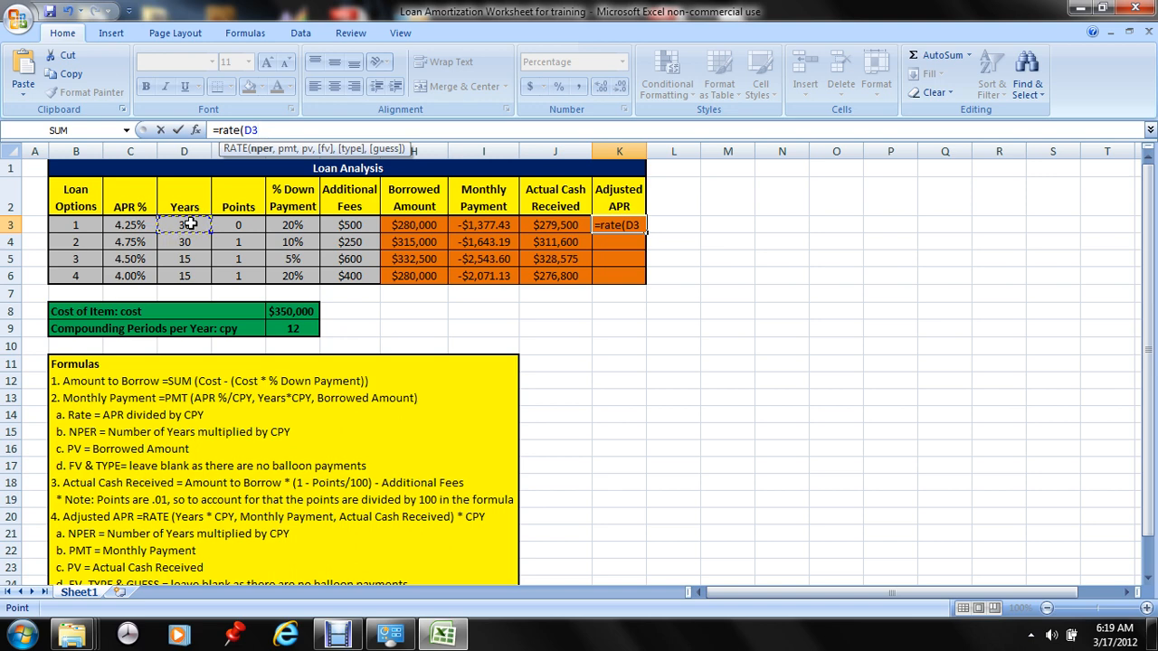
{"action": "type", "text": "*cpy"}
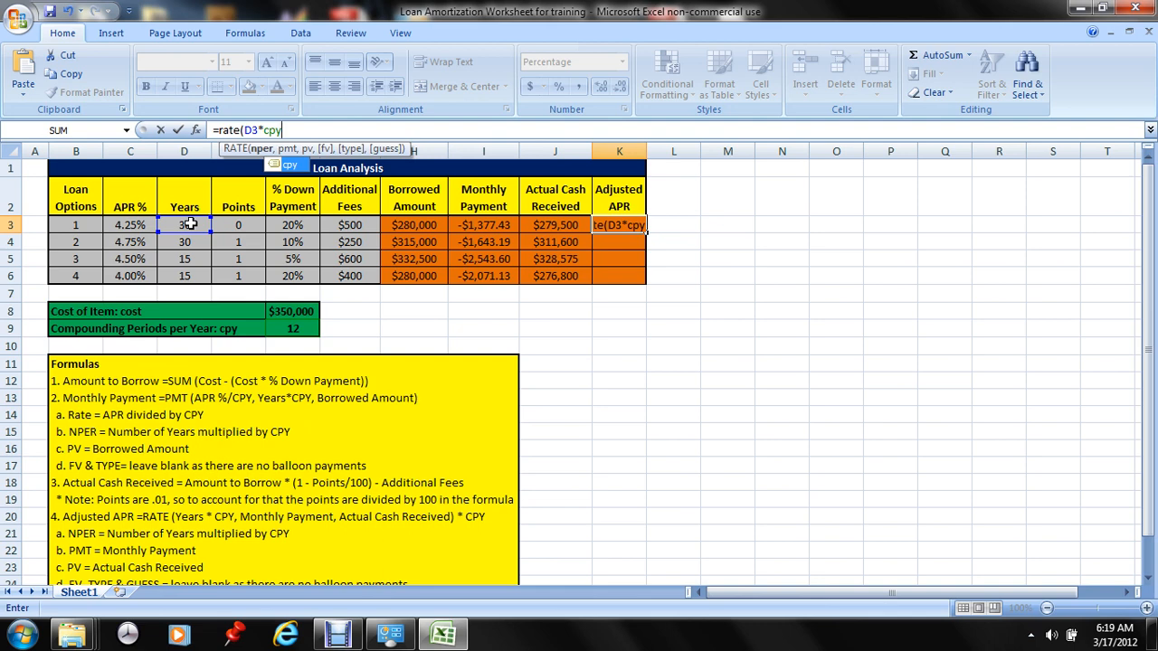
{"action": "type", "text": ","}
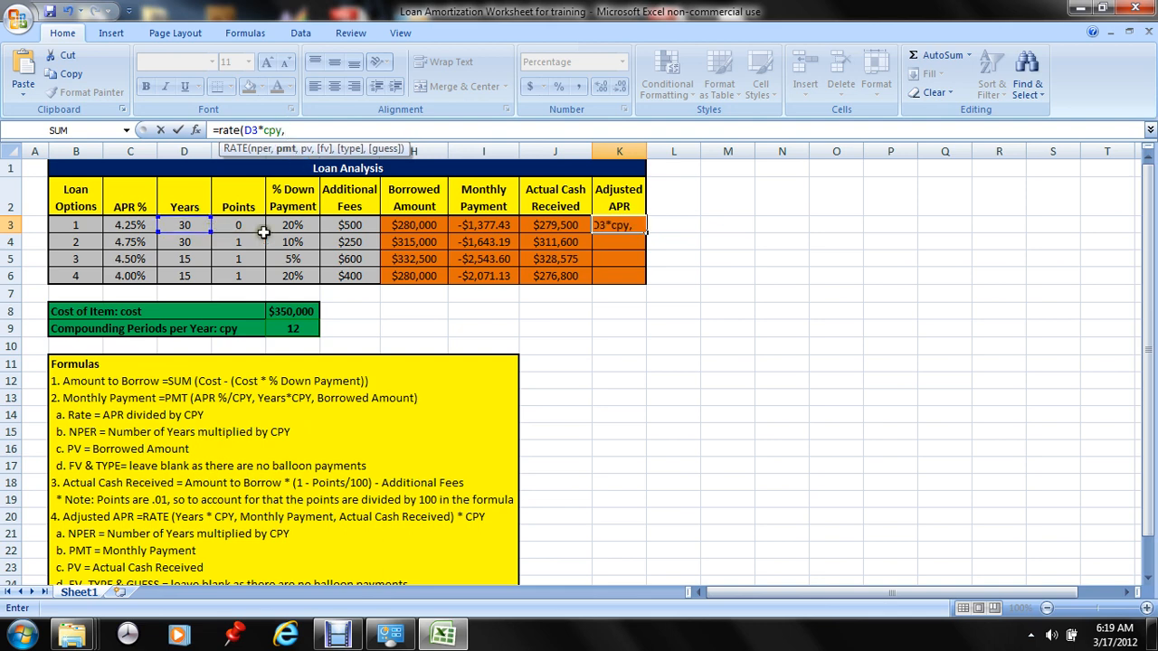
{"action": "left_click", "coordinate": [491, 226]}
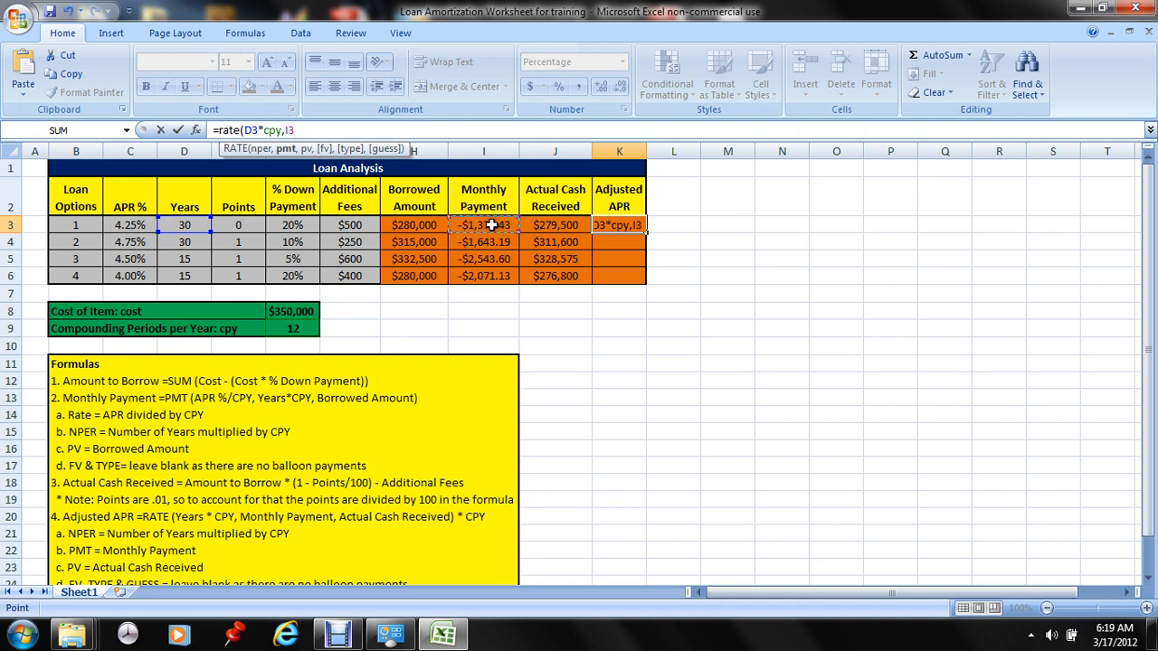
{"action": "type", "text": ","}
{"action": "left_click", "coordinate": [561, 225]}
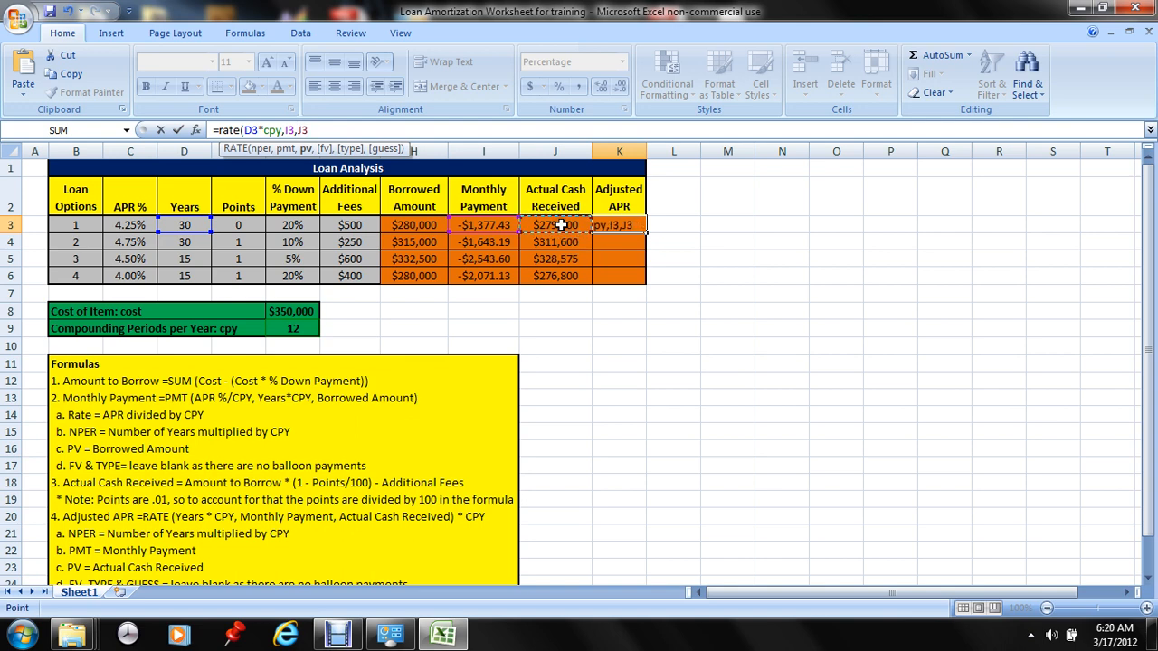
{"action": "type", "text": ")"}
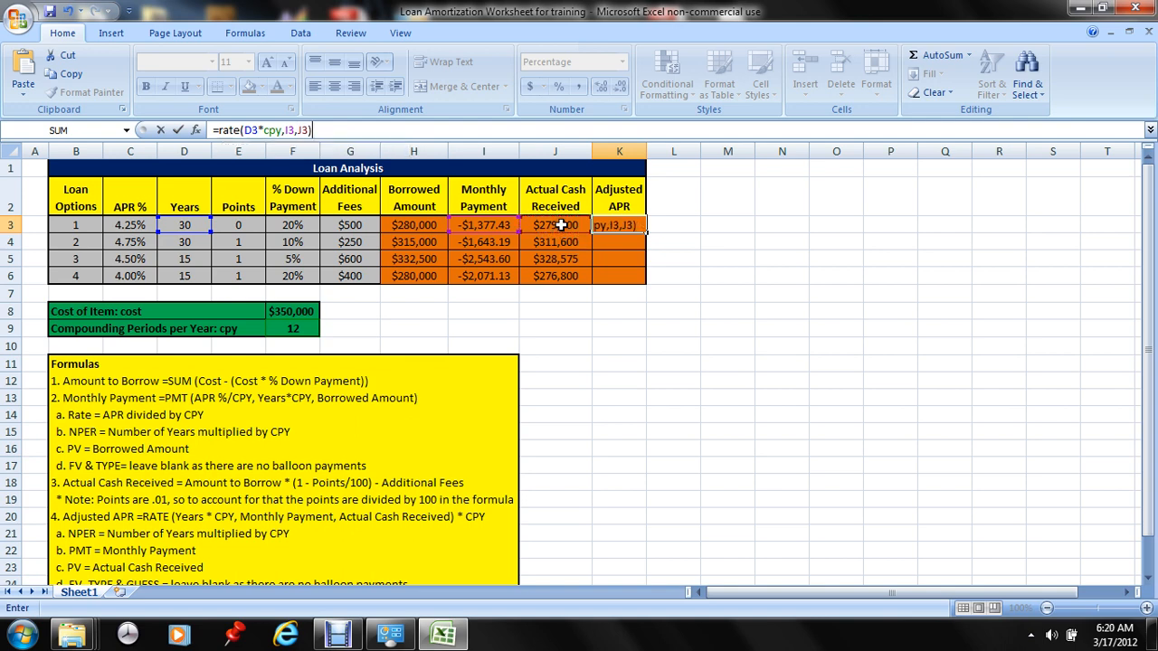
{"action": "type", "text": "*"}
{"action": "type", "text": "cpy"}
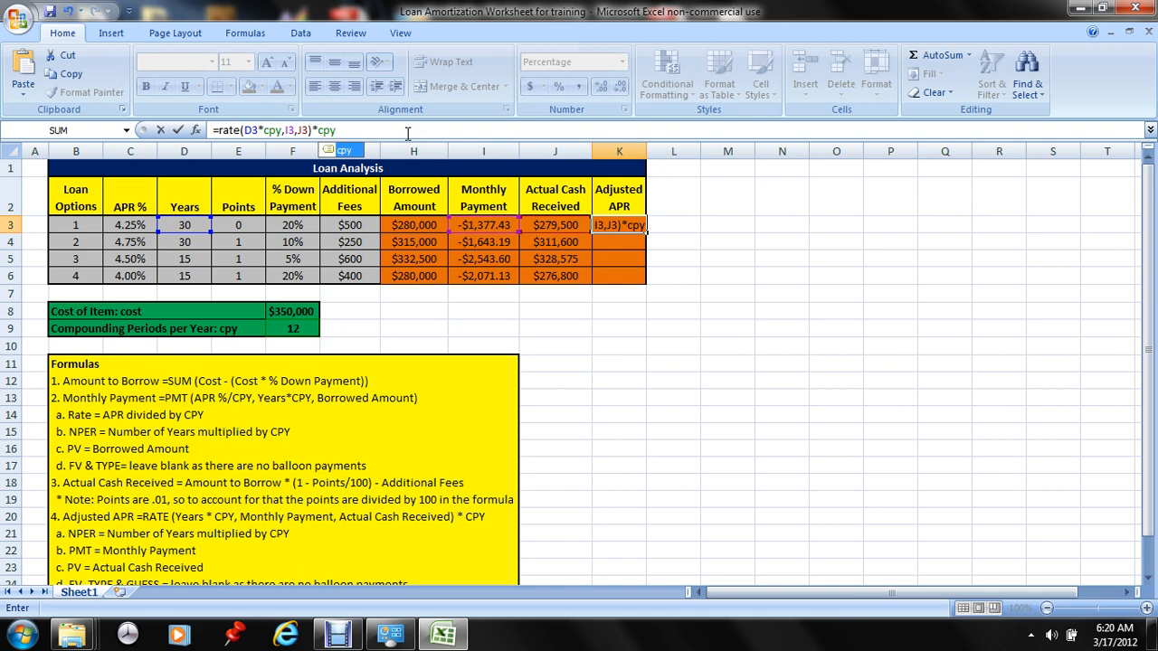
{"action": "key", "text": "Return"}
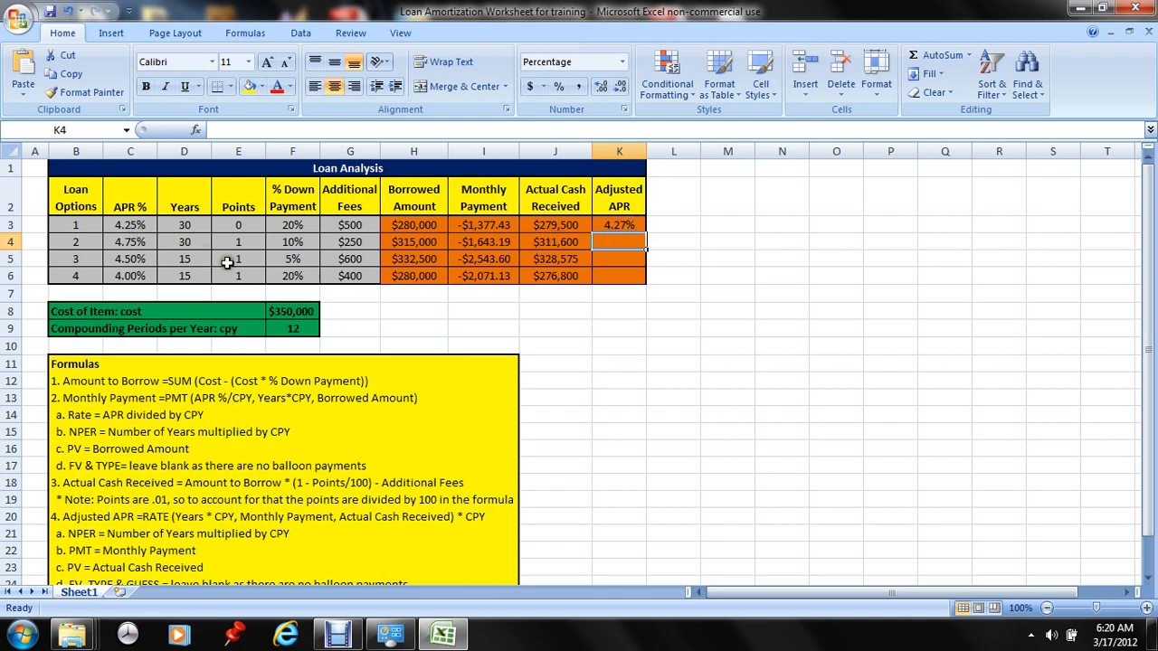
Fill the Adjusted APR formula from K3 down through K6 and inspect the copied formula in K6
{"action": "left_click", "coordinate": [642, 225]}
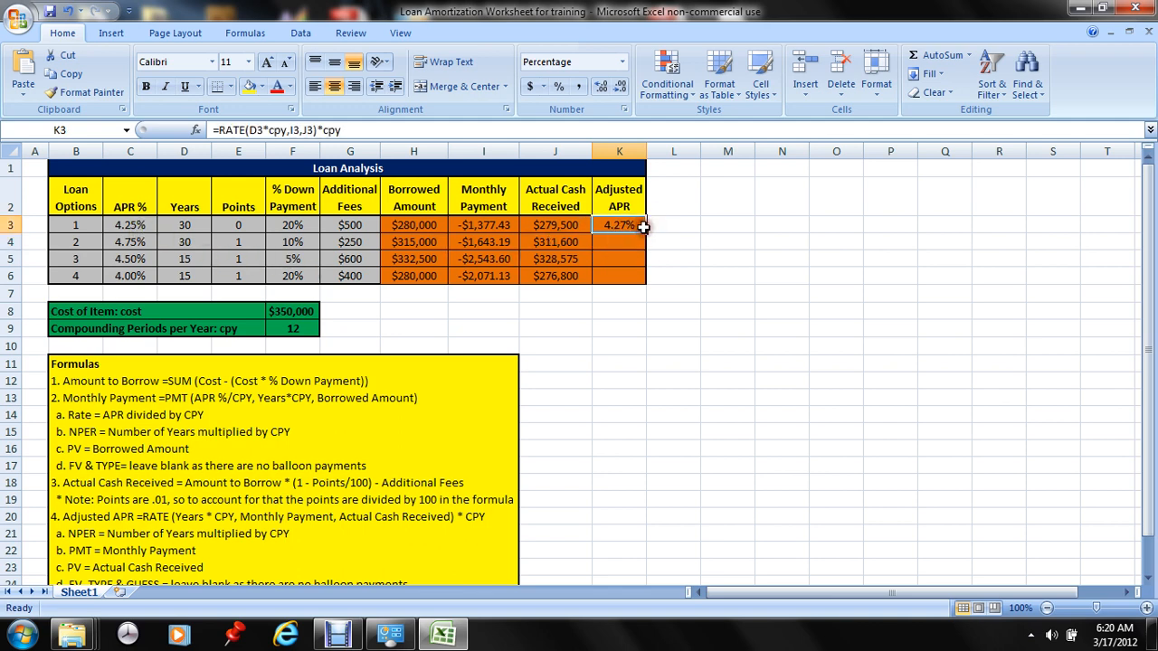
{"action": "double_click", "coordinate": [646, 233]}
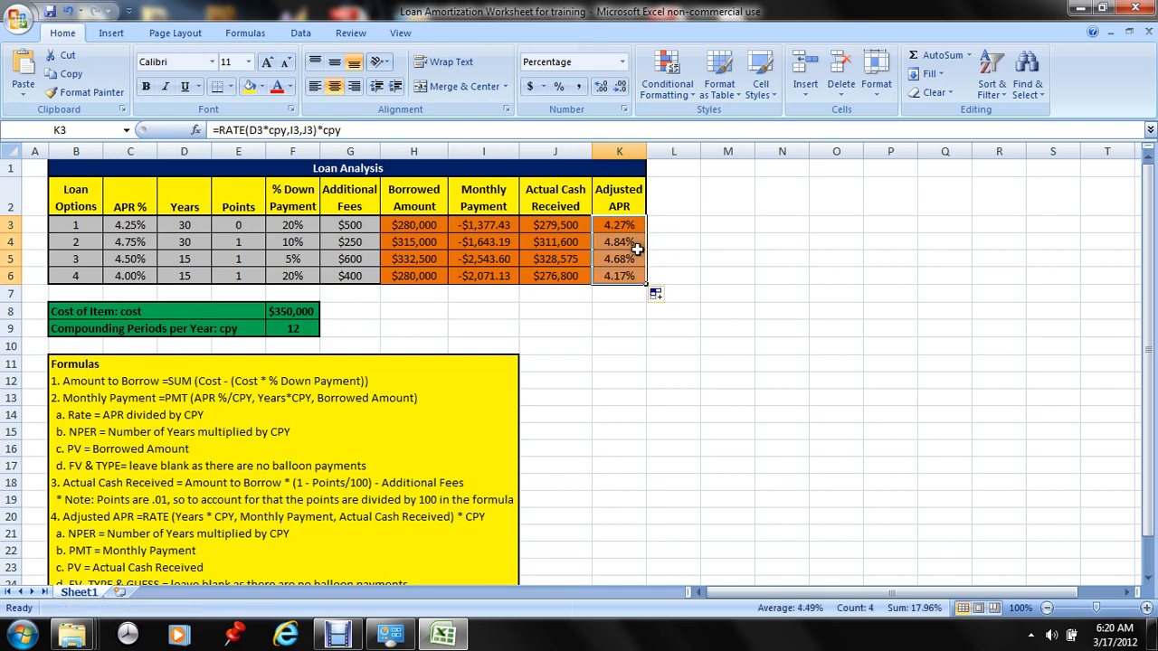
{"action": "left_click", "coordinate": [623, 309]}
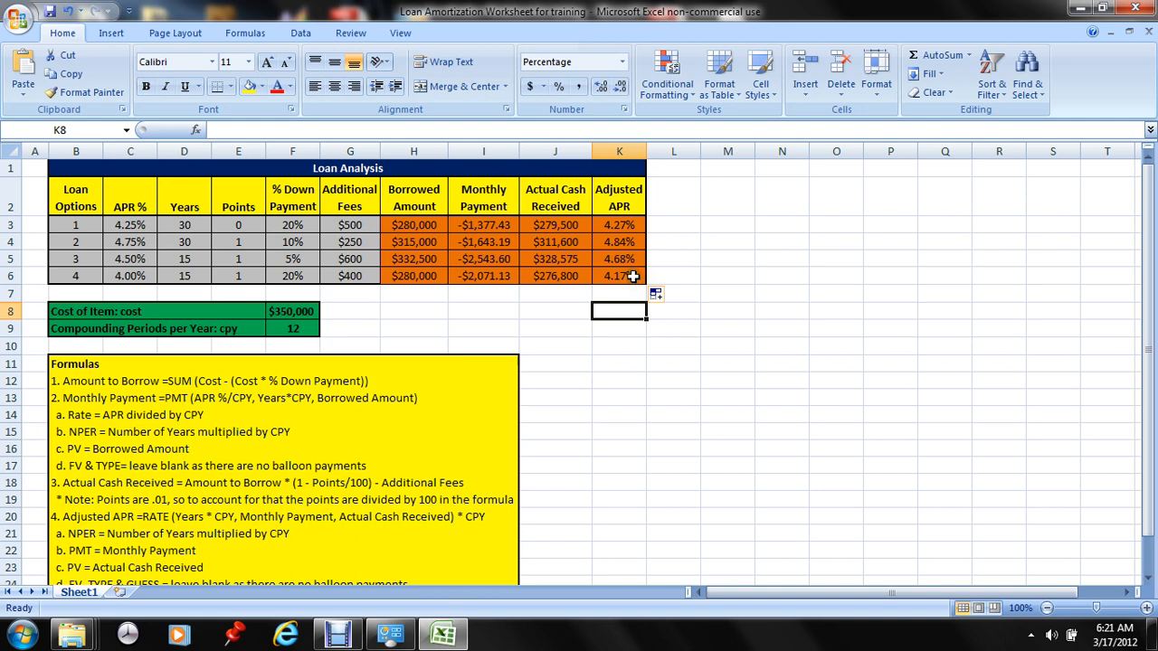
{"action": "left_click", "coordinate": [633, 276]}
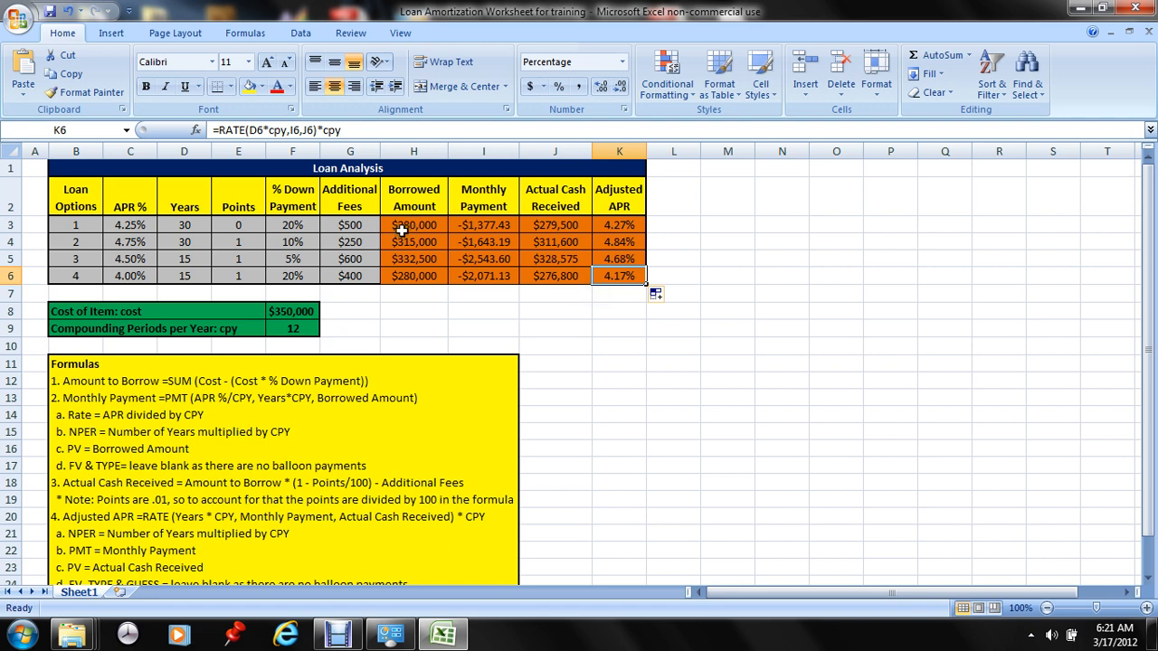